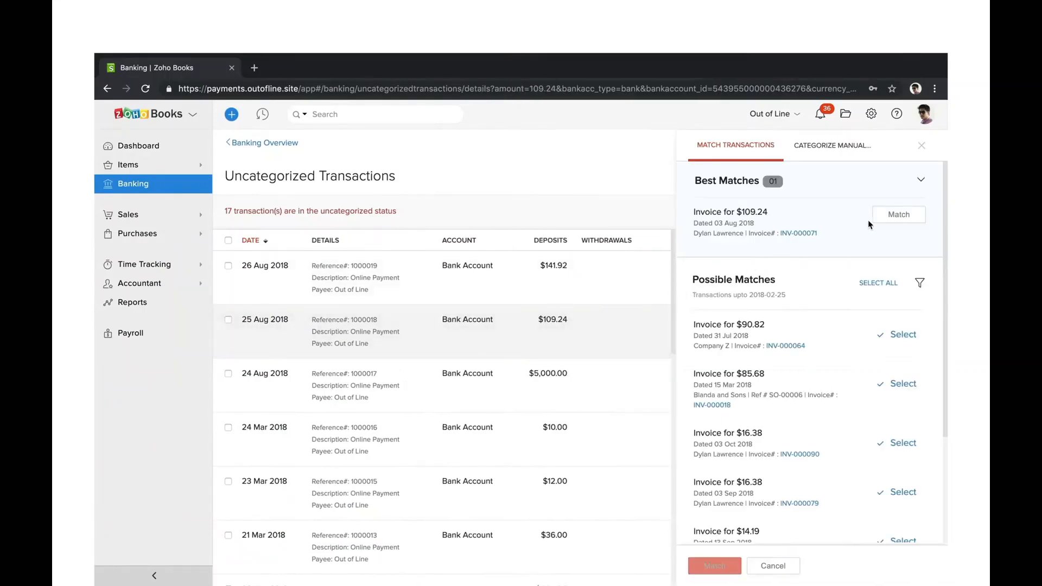
Step: Match the 25 Aug 2018 bank deposit of $109.24 with the invoice suggested as its best match
click(885, 222)
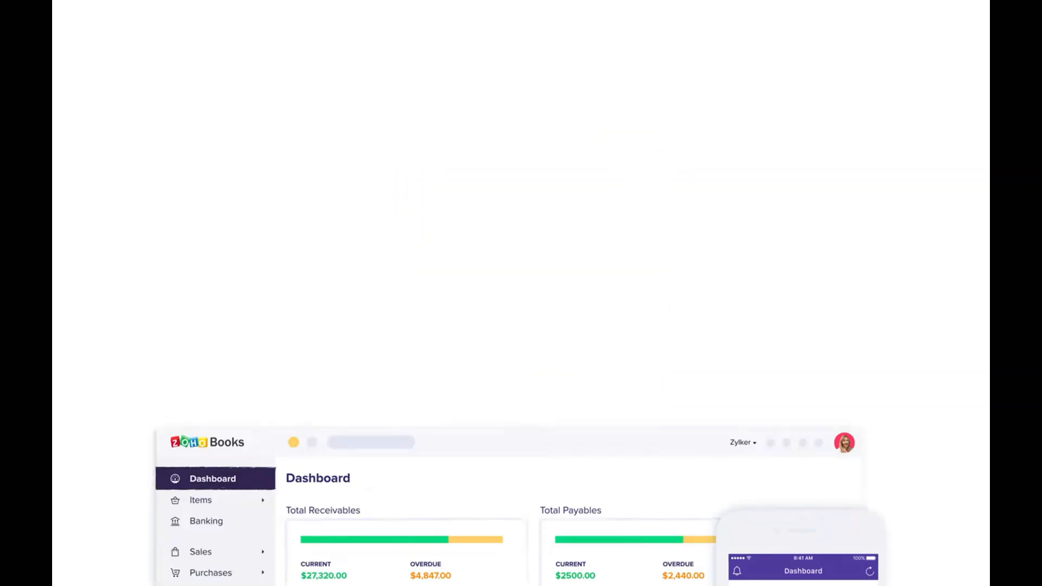
key(XF86AudioRaiseVolume)
key(XF86AudioRaiseVolume)
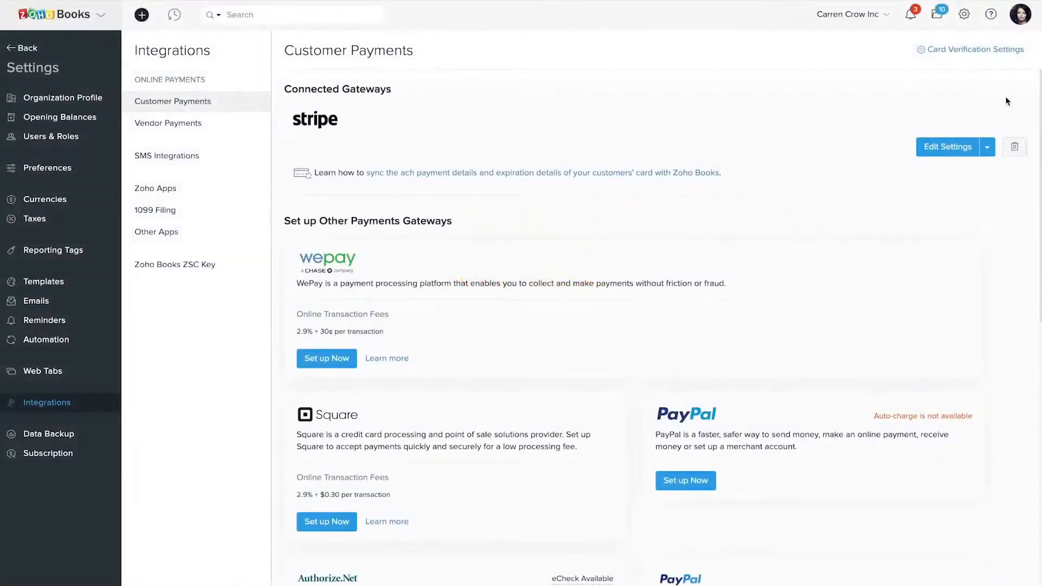
scroll(1006, 102, down, 10)
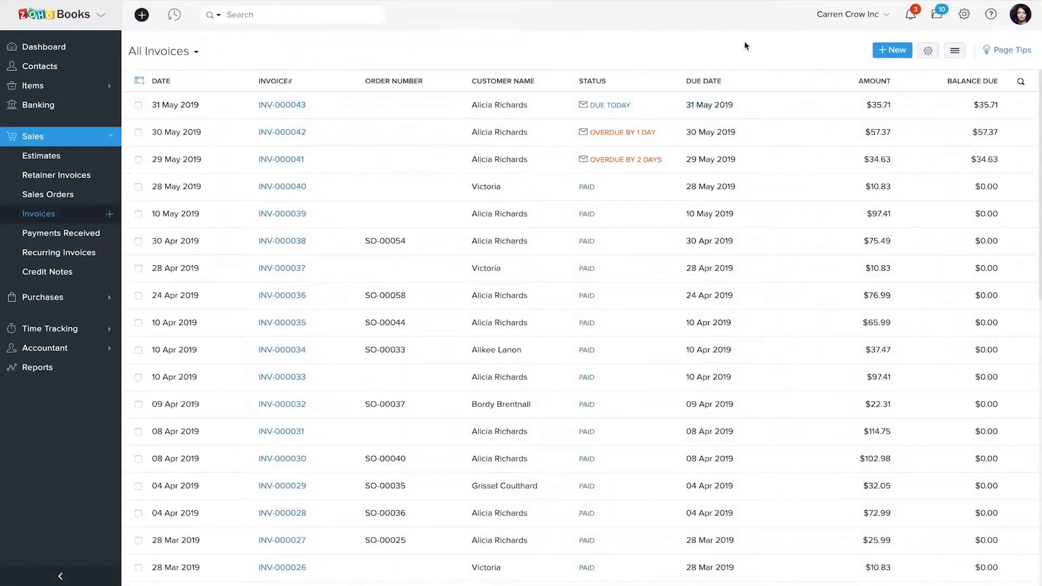
Step: Create a new invoice and select the customer found by searching for "alic"
click(897, 52)
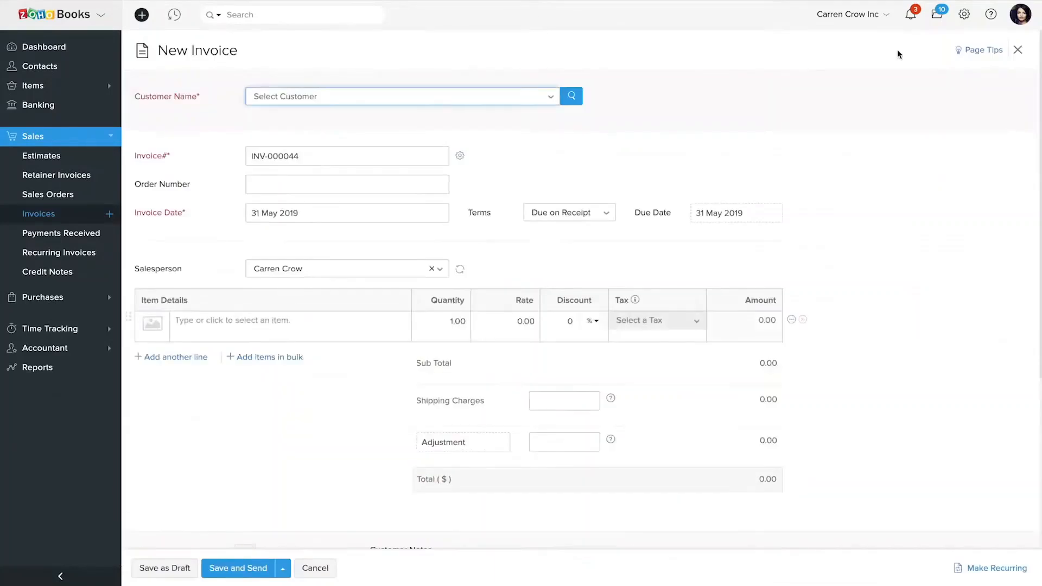
click(484, 101)
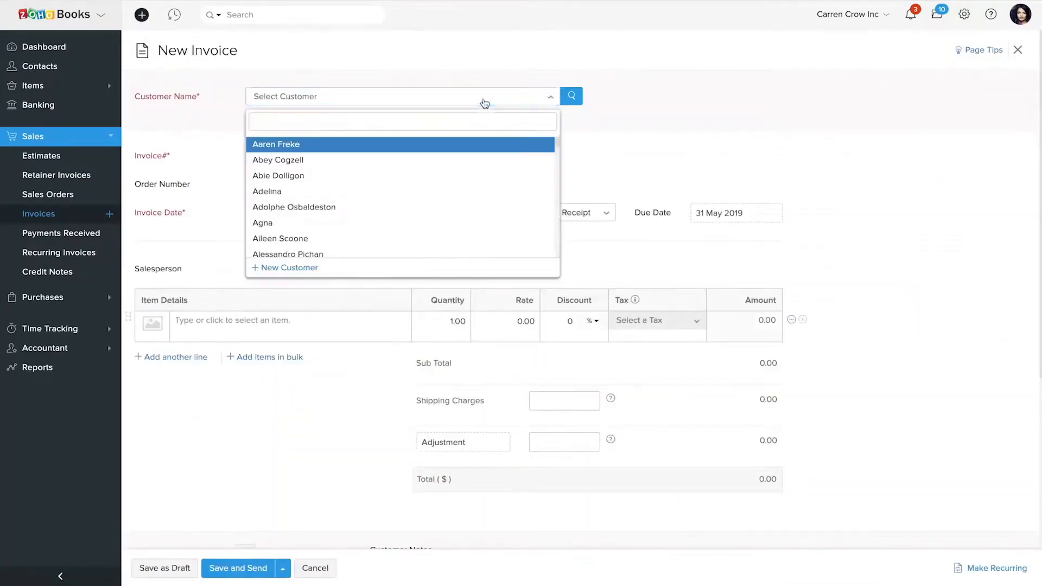
text(alic)
click(449, 142)
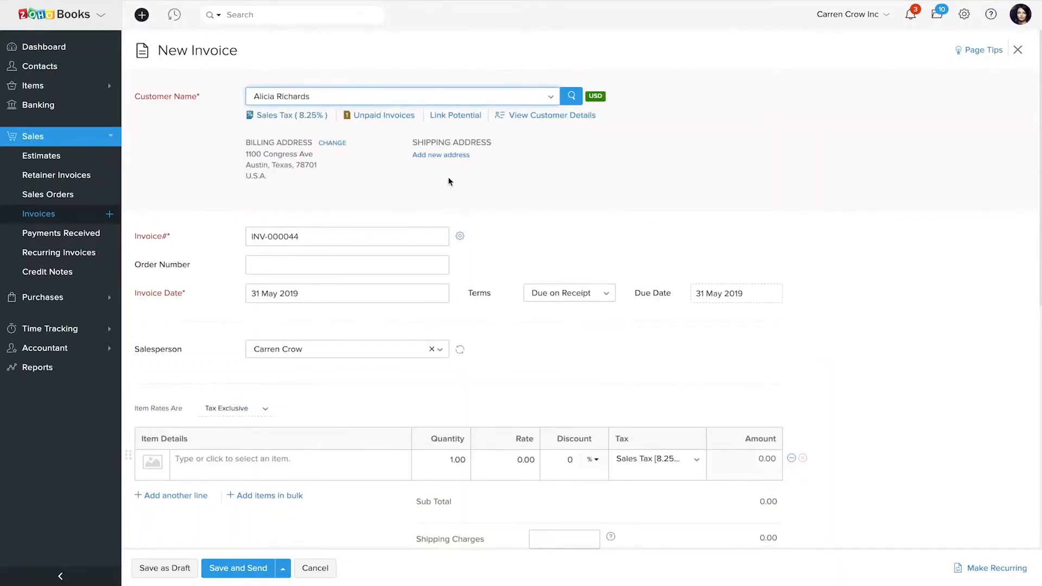
Step: Add the items Bouquet - Single Flower and Clippers to the invoice, one of each
scroll(449, 181, down, 5)
click(393, 214)
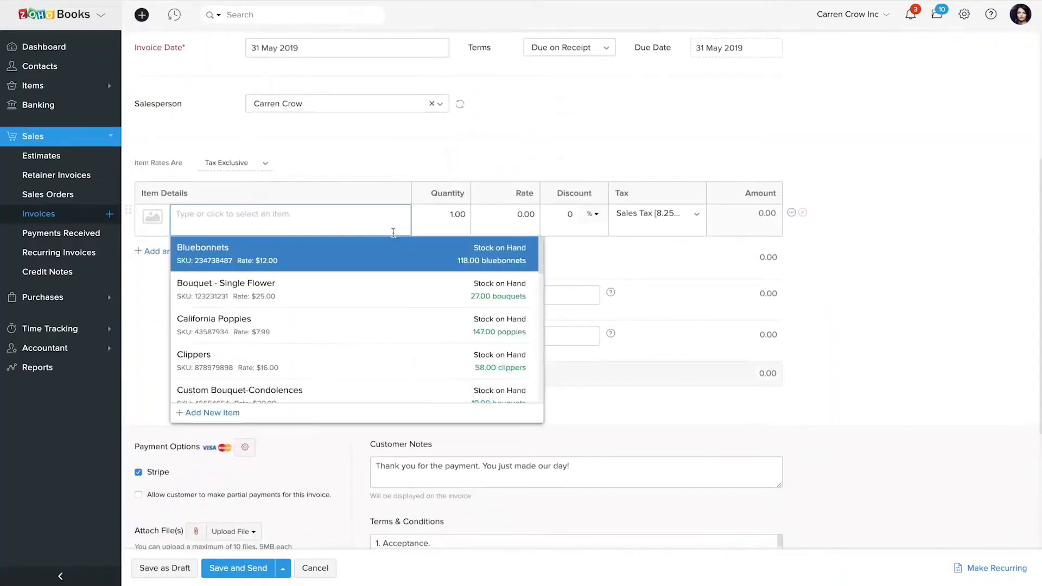
click(400, 290)
click(342, 293)
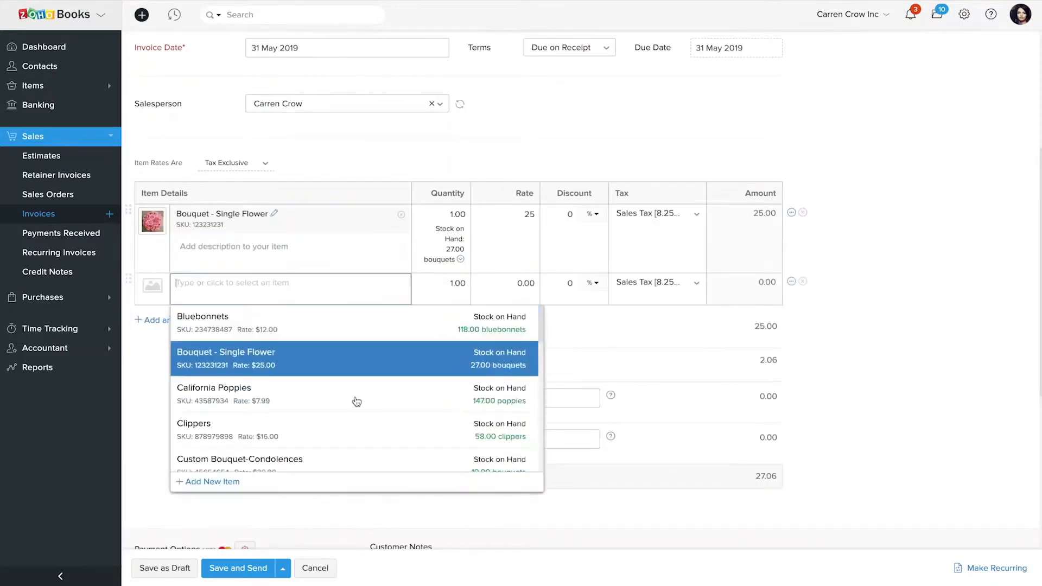
click(361, 439)
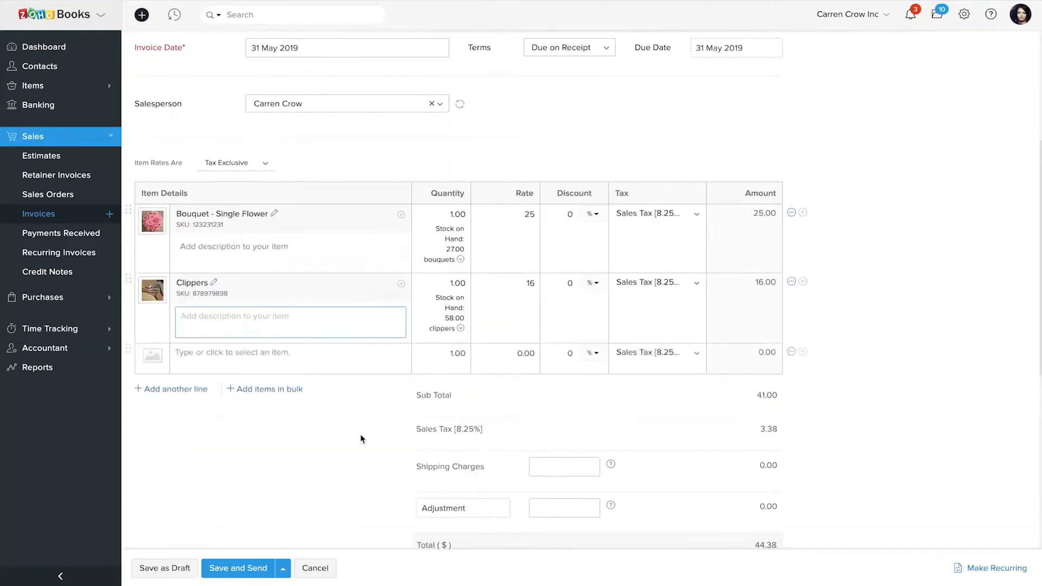
Step: Save the invoice with Stripe as payment option and email it to the customer with the invoice PDF attached
scroll(361, 439, down, 7)
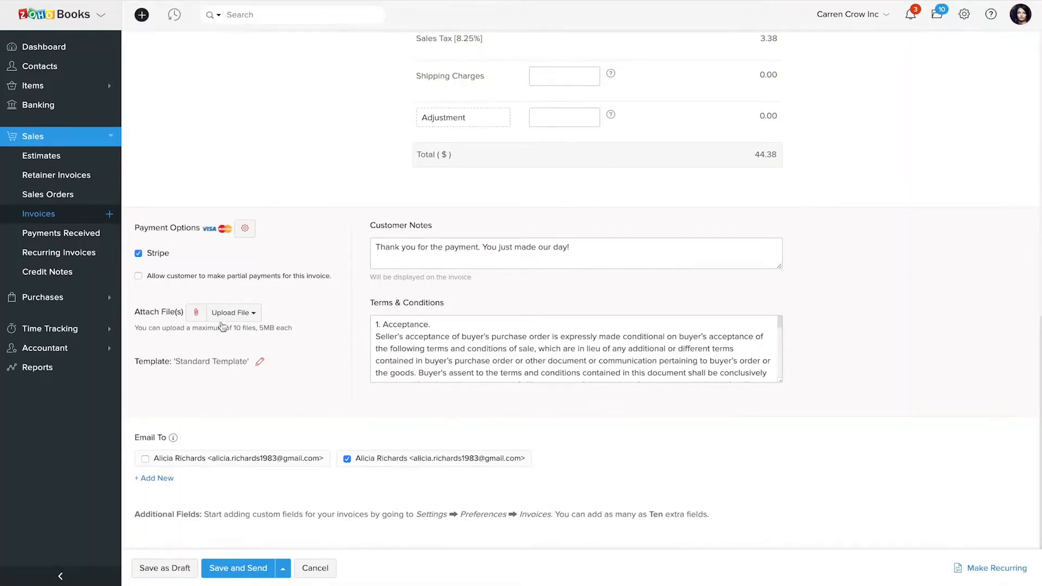
click(253, 575)
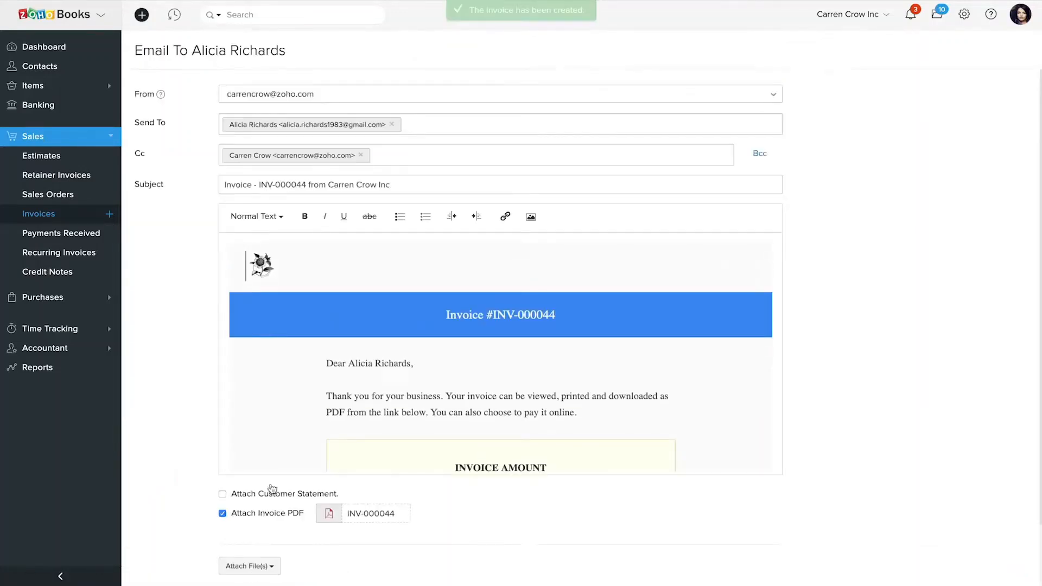
scroll(279, 430, down, 5)
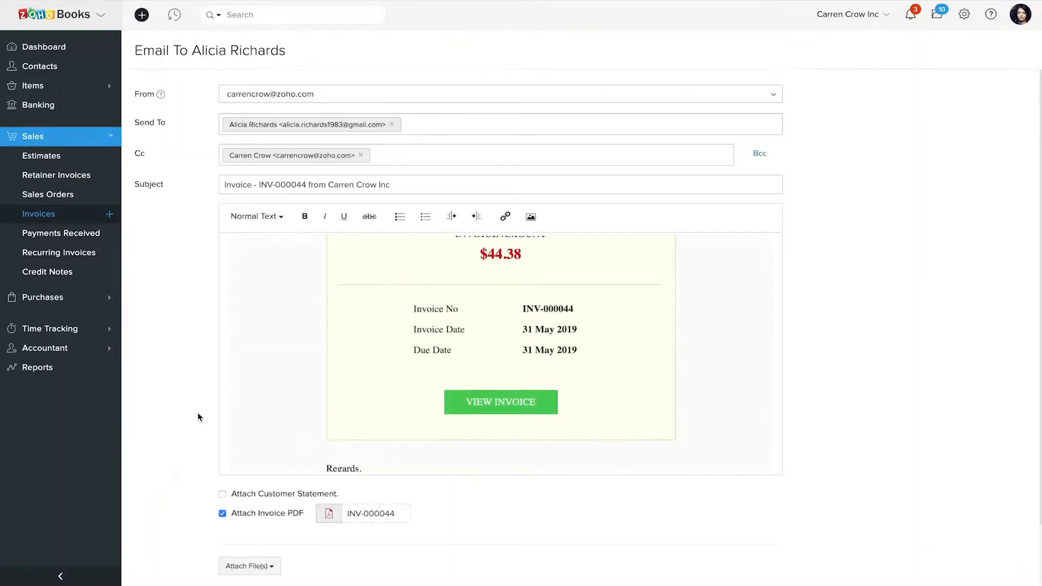
scroll(198, 434, down, 2)
click(239, 540)
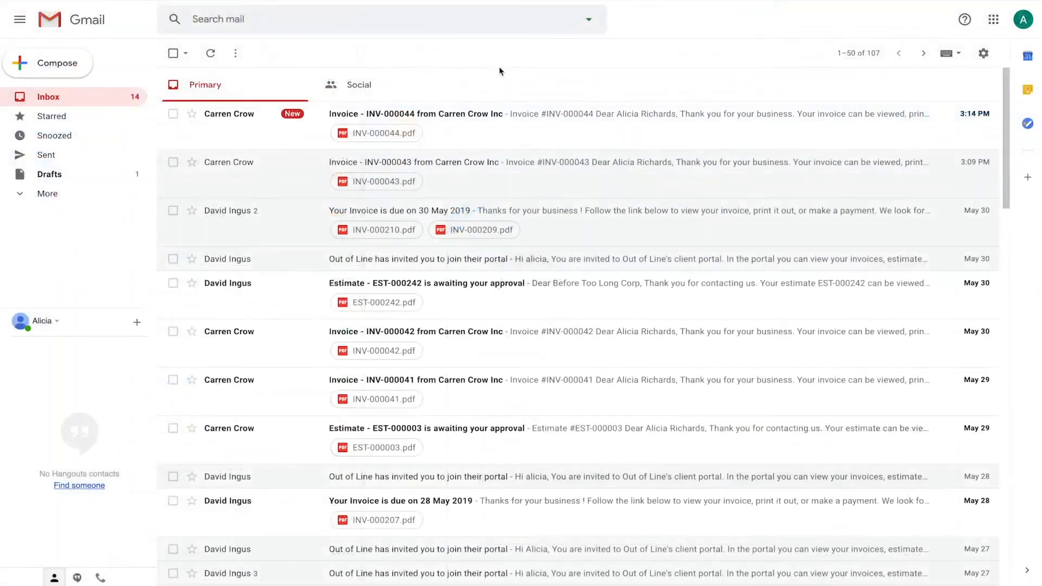
Step: In the customer's Gmail inbox, open the new invoice email, review its contents and preview the attached PDF
click(522, 129)
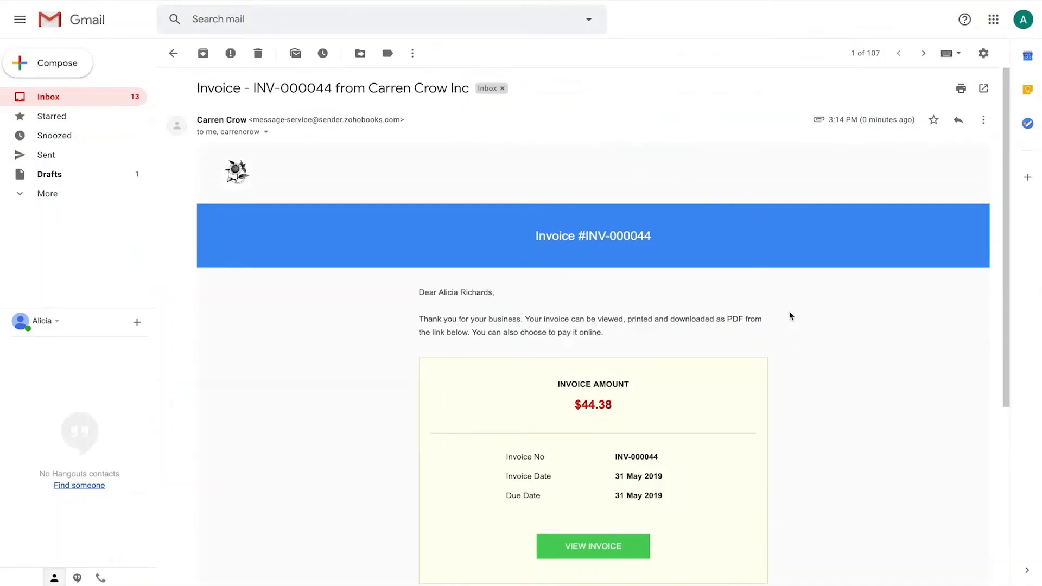
scroll(791, 315, down, 2)
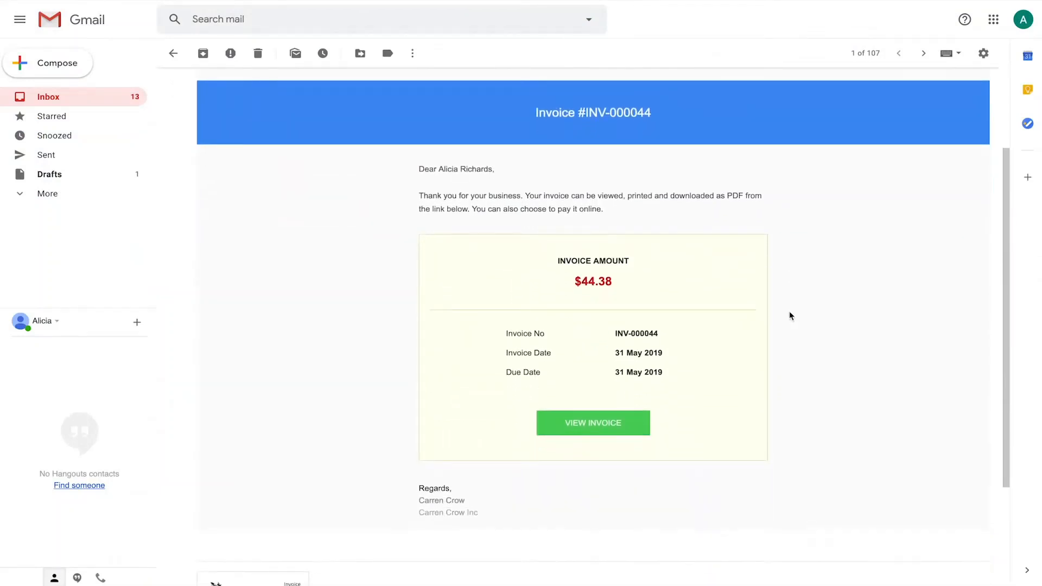
scroll(789, 316, down, 3)
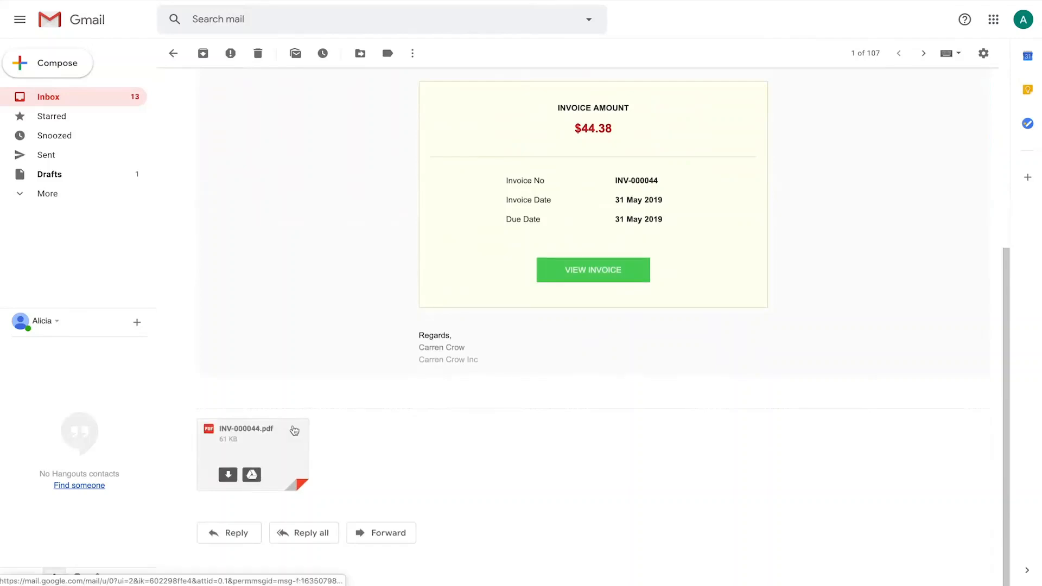
click(293, 427)
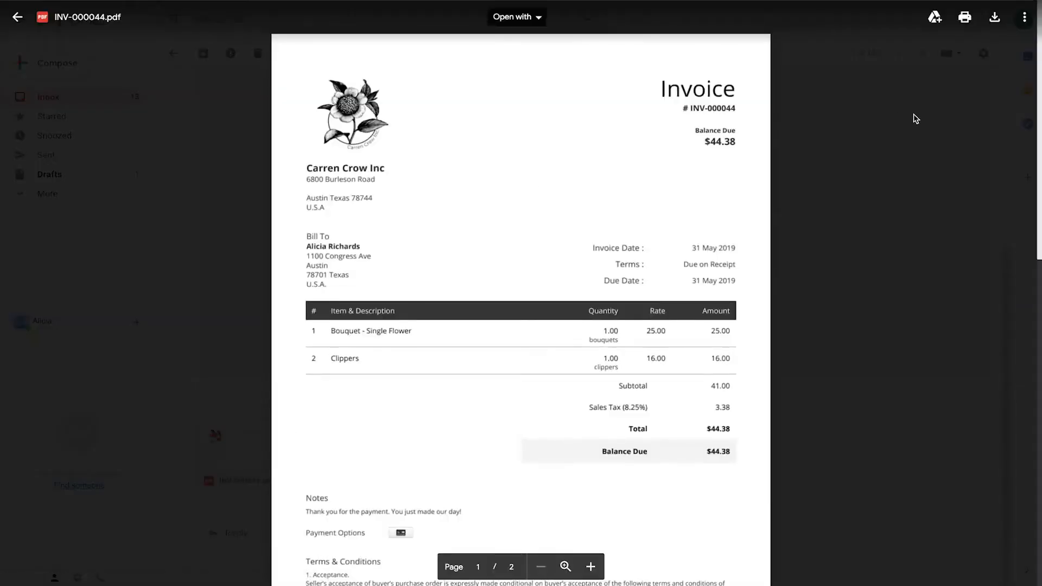
click(916, 118)
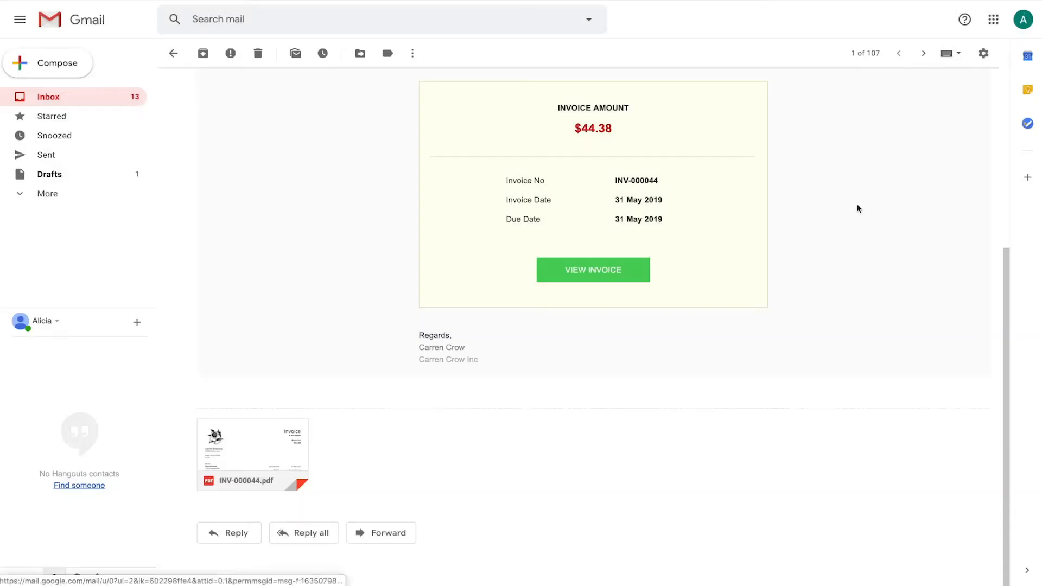
Step: Open the emailed invoice in the customer portal and choose to pay its balance by card
click(639, 277)
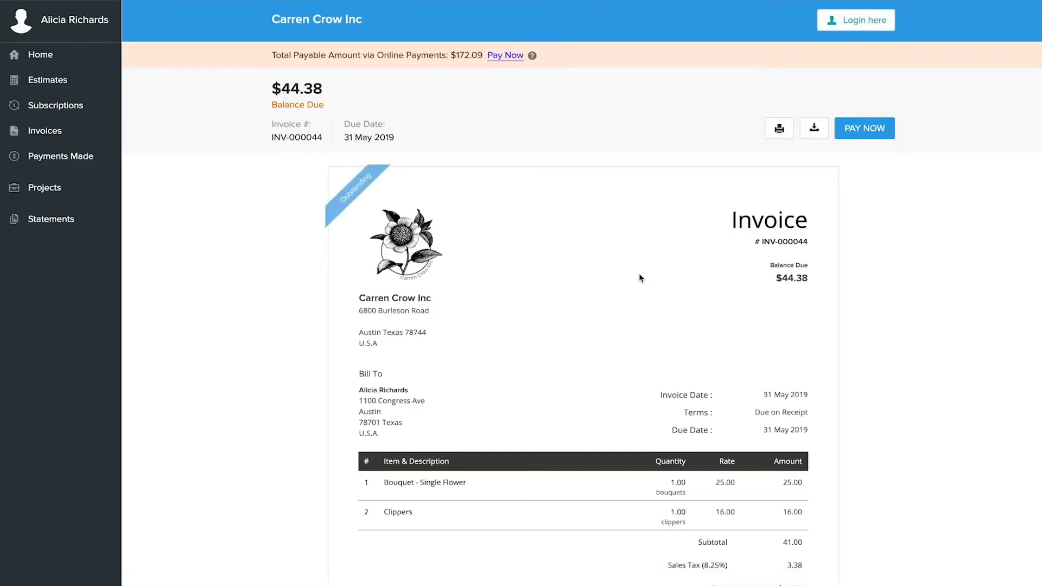
click(872, 134)
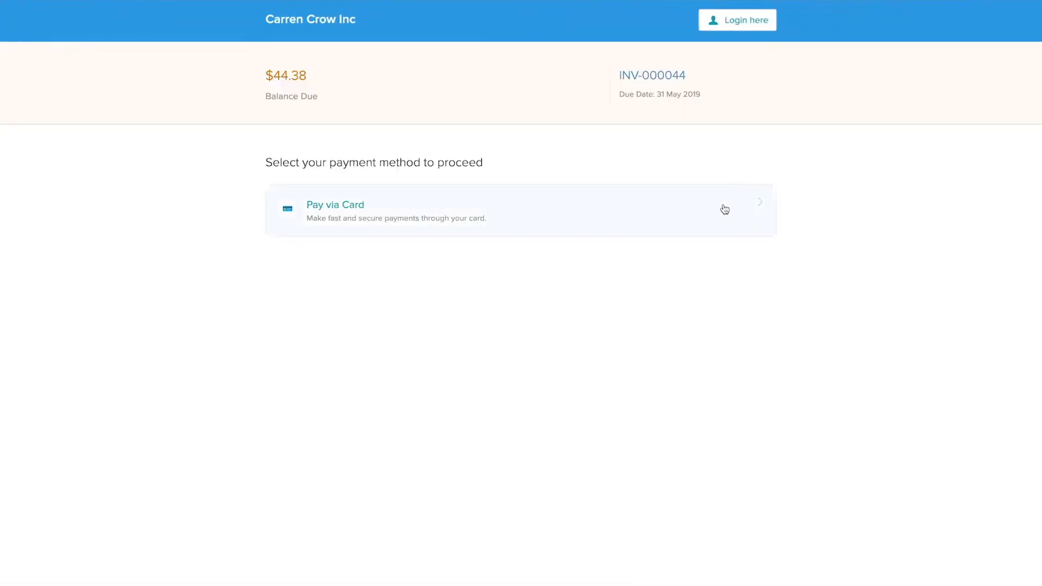
click(715, 207)
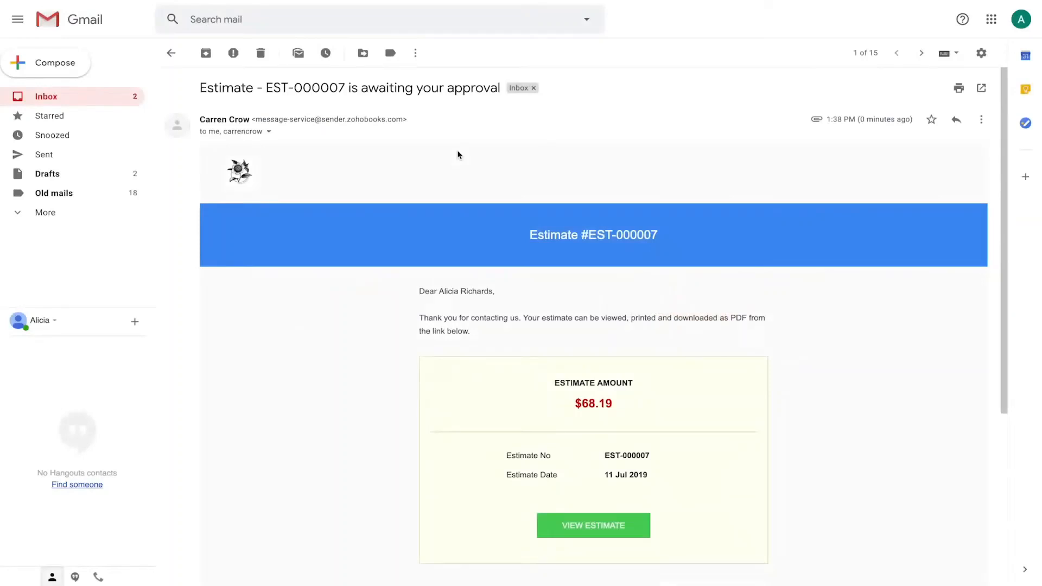
Step: Open the estimate from the approval email in the customer portal and accept it
click(565, 529)
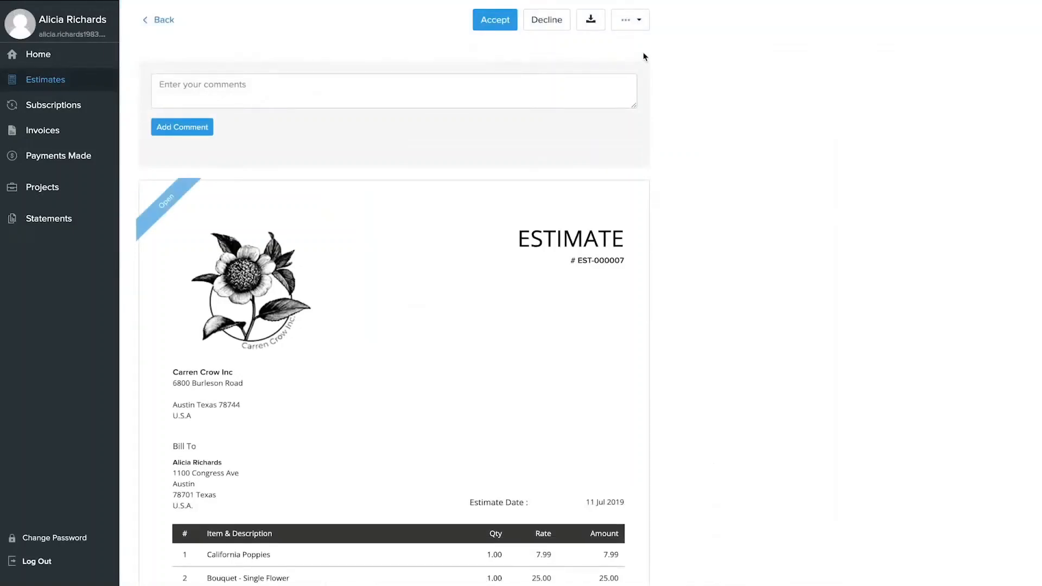
click(500, 21)
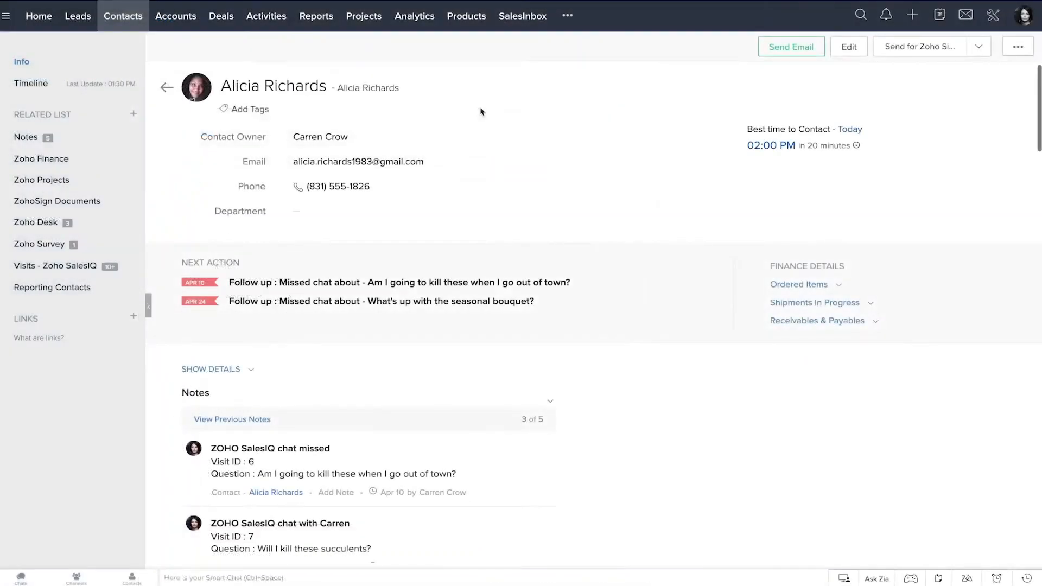
Step: In Zoho CRM, open the contact's accepted estimate dated 11 Jul 2019 and convert it to an invoice
scroll(481, 112, down, 10)
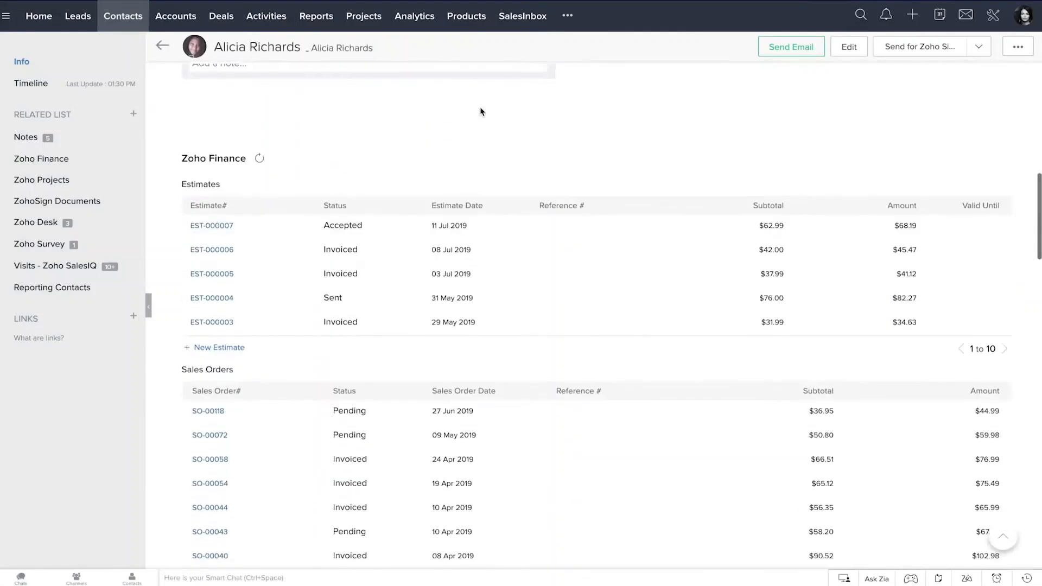
click(225, 226)
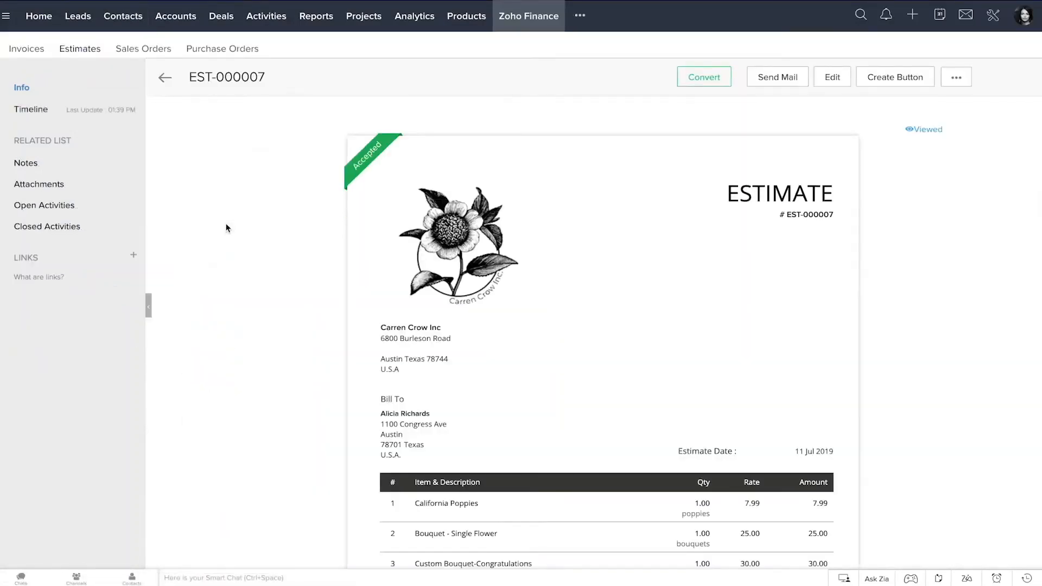
click(686, 85)
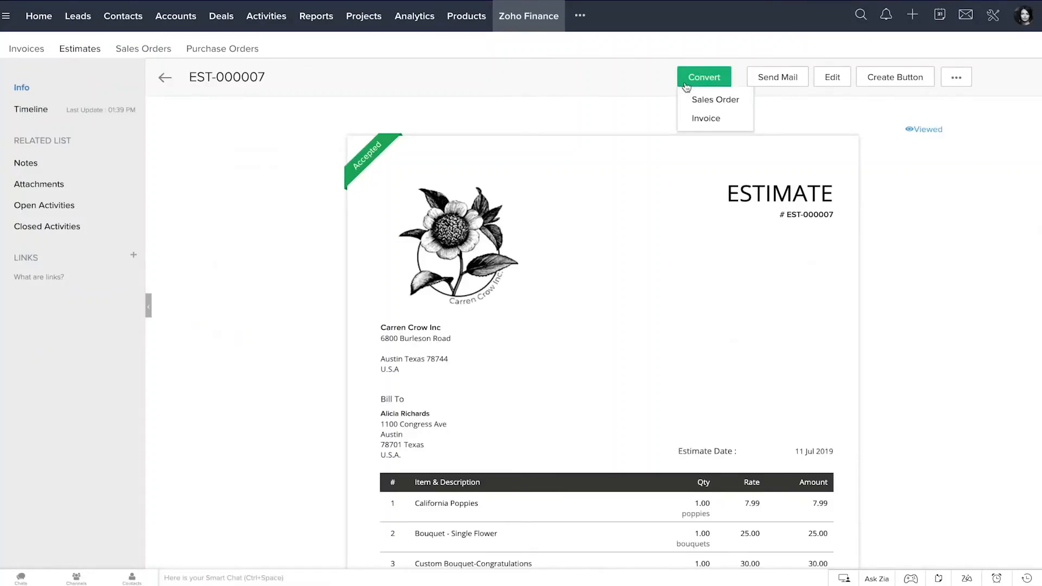
click(704, 117)
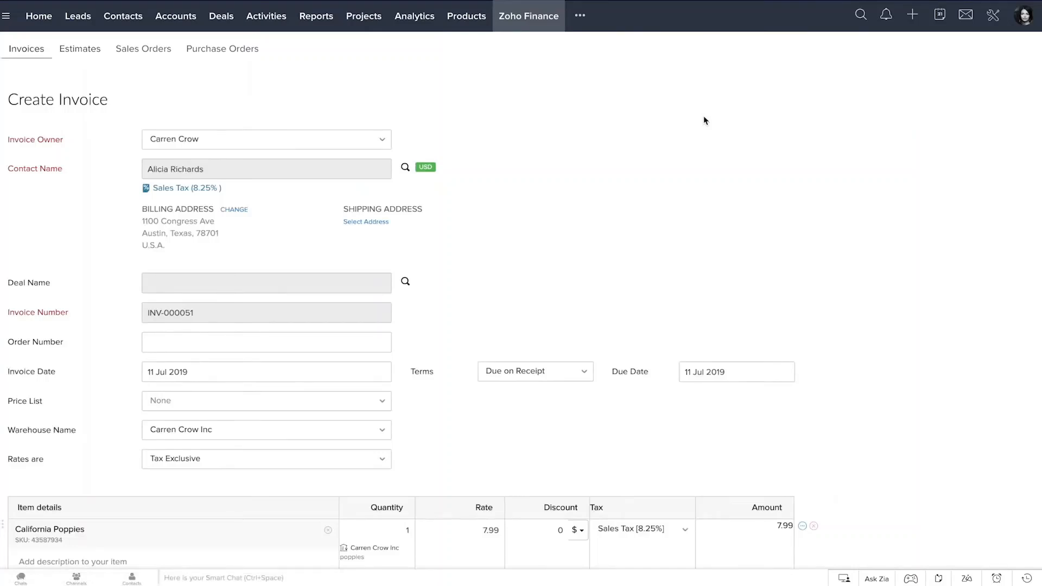
Step: Add an empty item line to the converted invoice, then save it and email it to the customer
scroll(704, 120, down, 6)
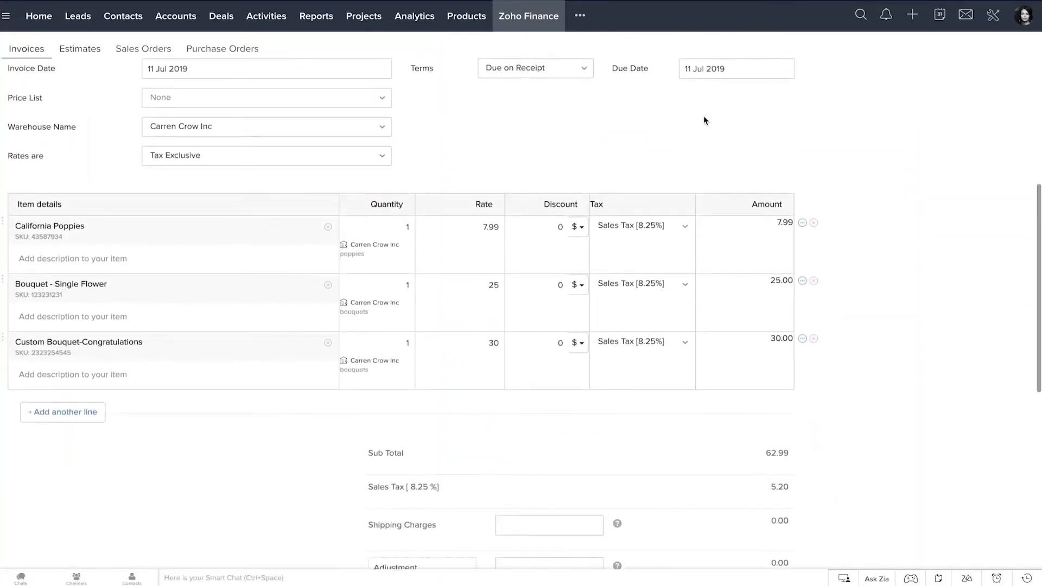
click(101, 412)
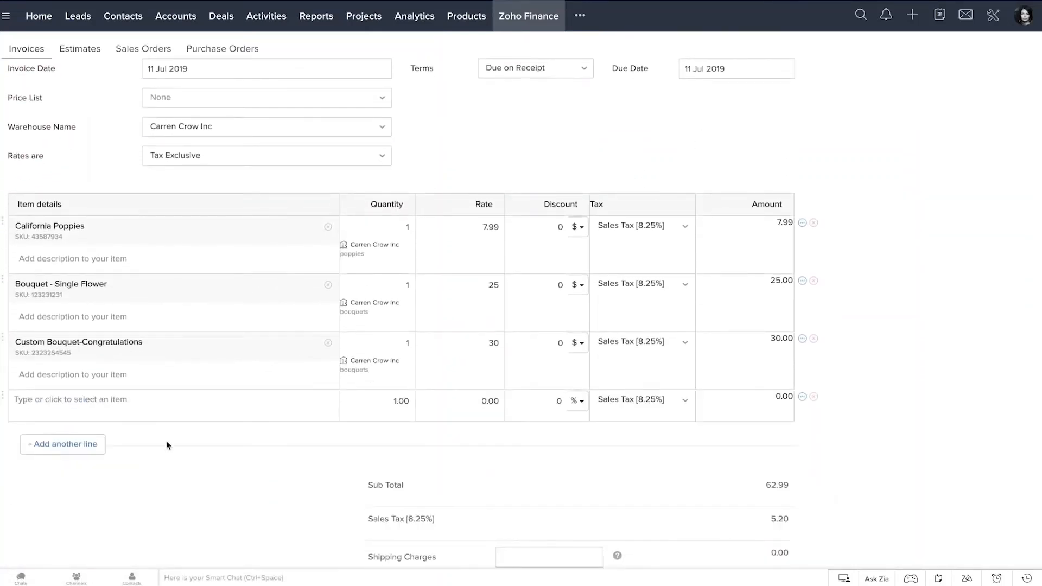
scroll(183, 473, down, 8)
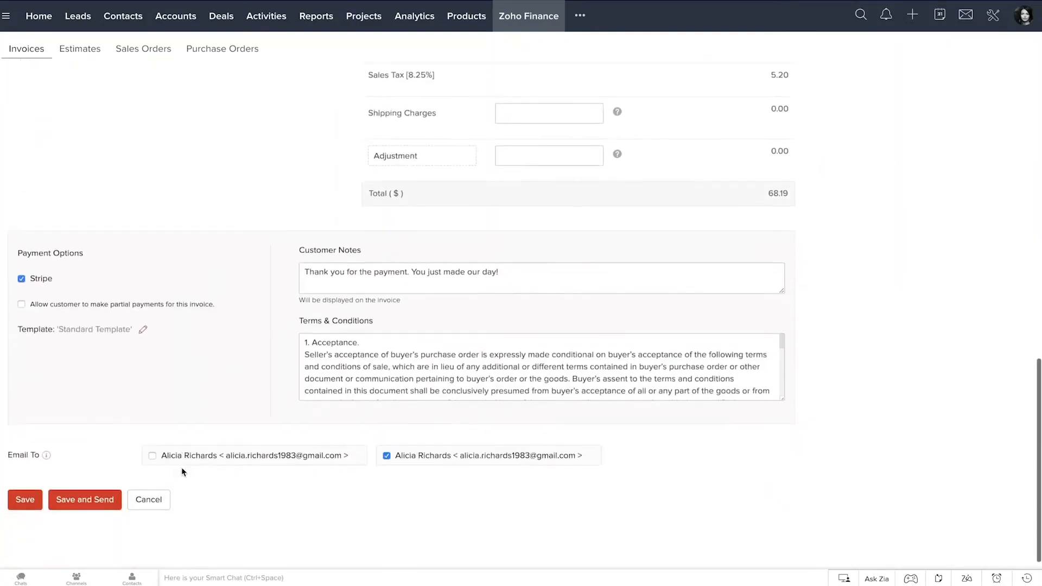
click(108, 506)
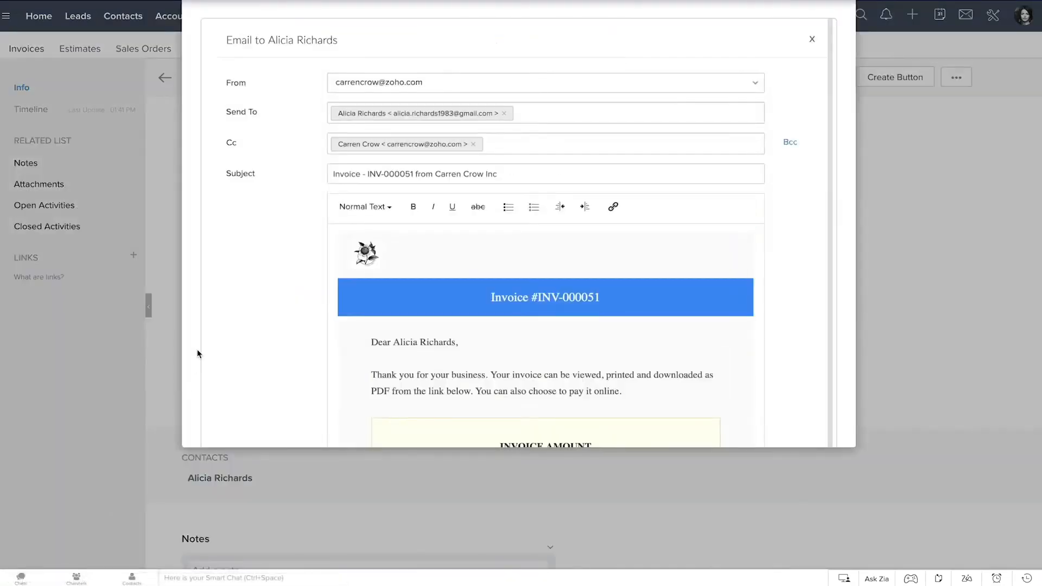
scroll(197, 353, down, 5)
click(345, 341)
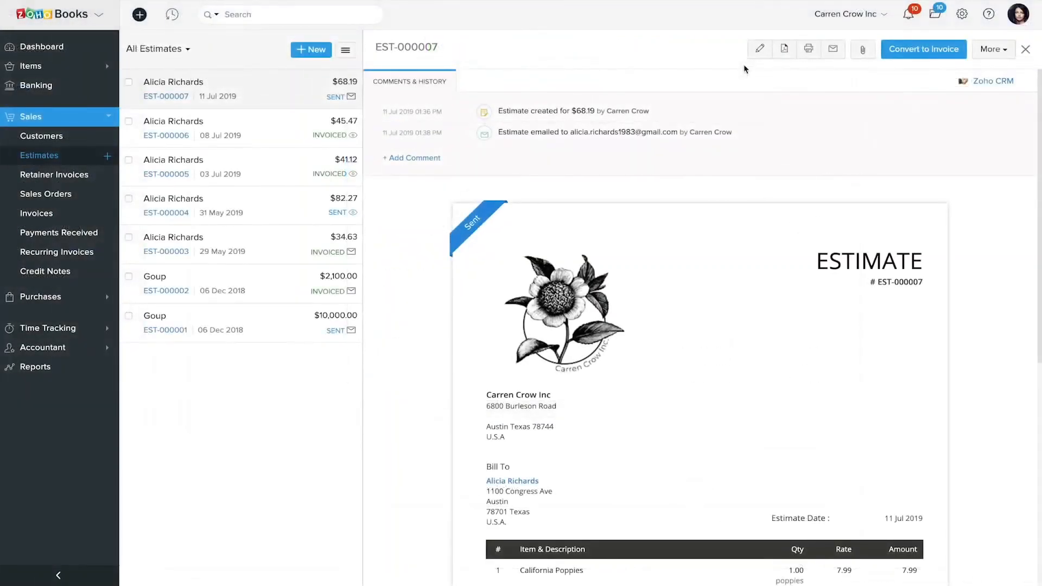
Step: In Zoho Books, convert the sent estimate dated 11 Jul 2019 to an invoice
click(940, 51)
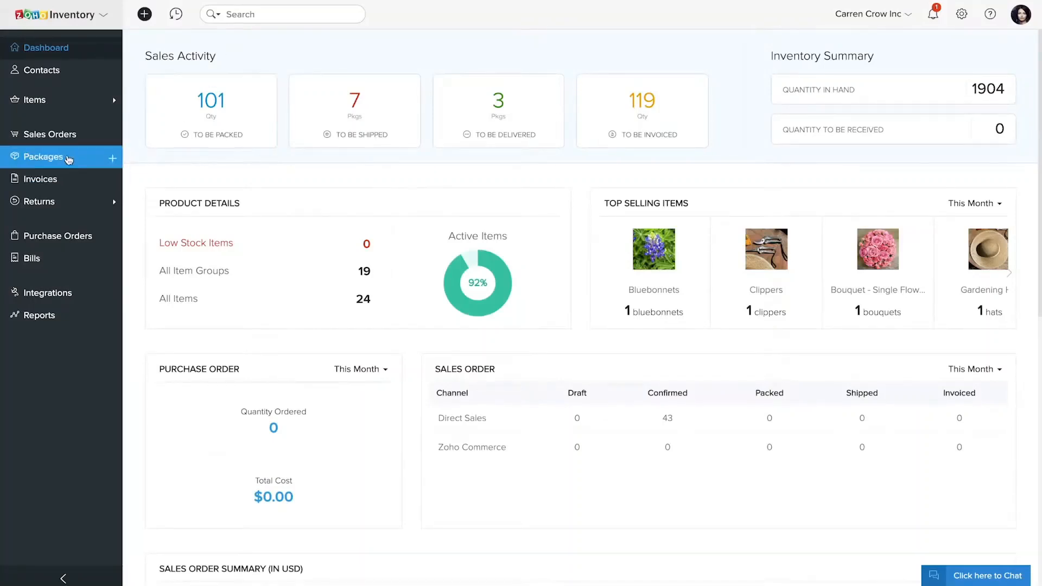
Step: In Zoho Inventory, show all packages and open the unshipped package dated 30 Apr 2019
click(66, 157)
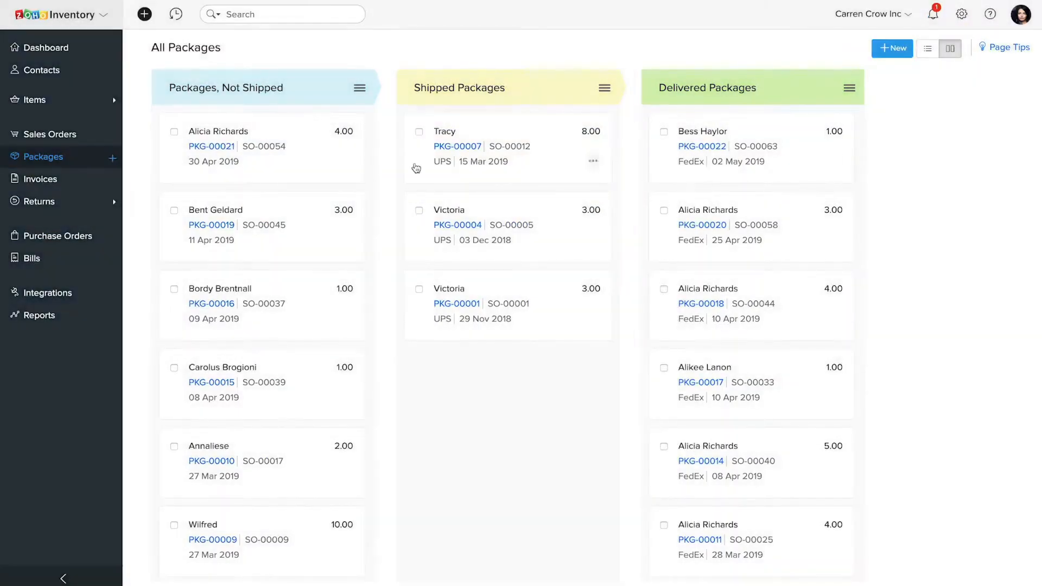
click(324, 150)
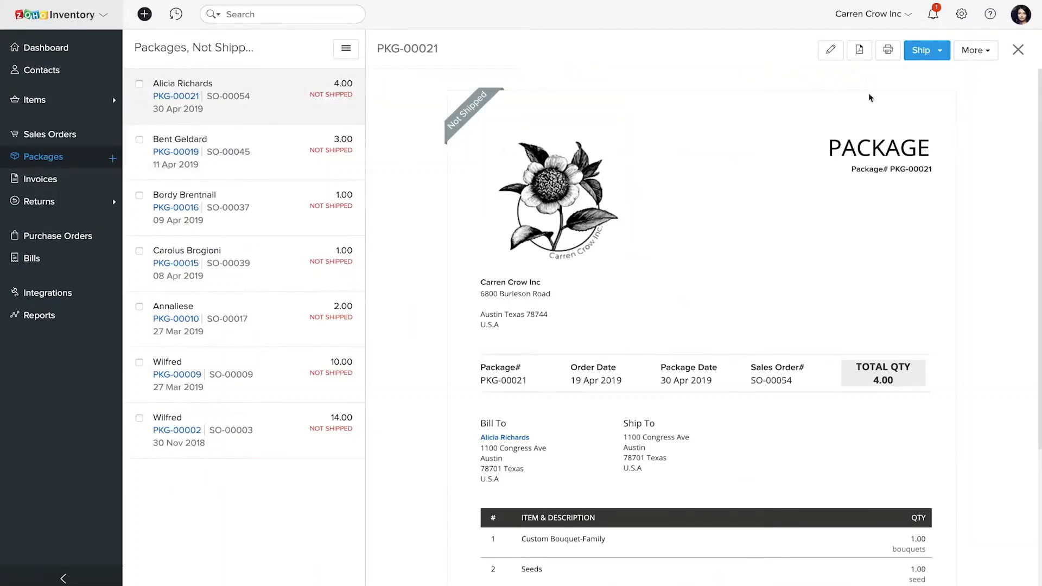
Step: Start a carrier shipment for the unshipped package dated 30 Apr 2019 with FedEx as the carrier
click(938, 57)
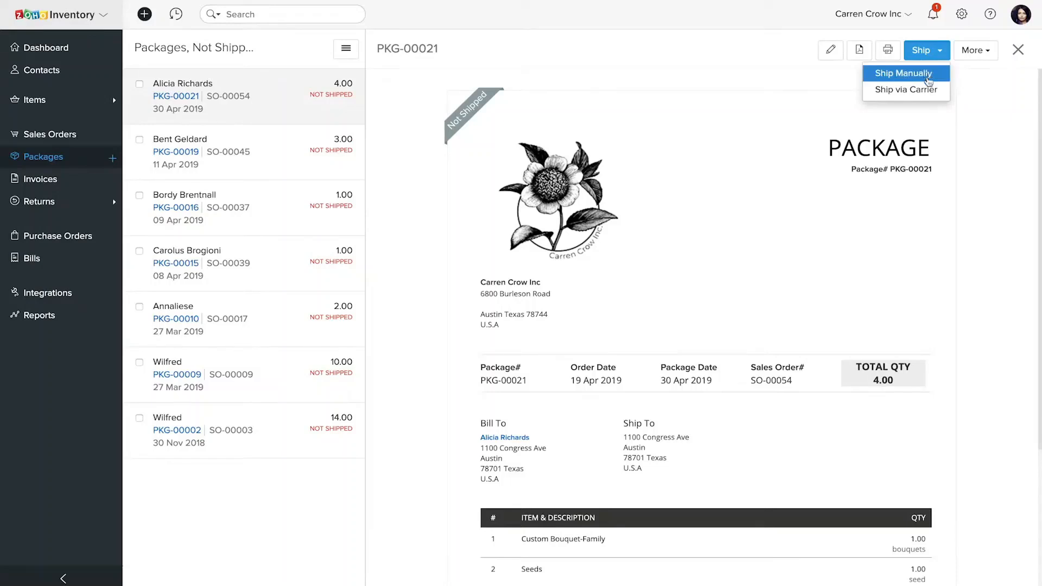
click(928, 96)
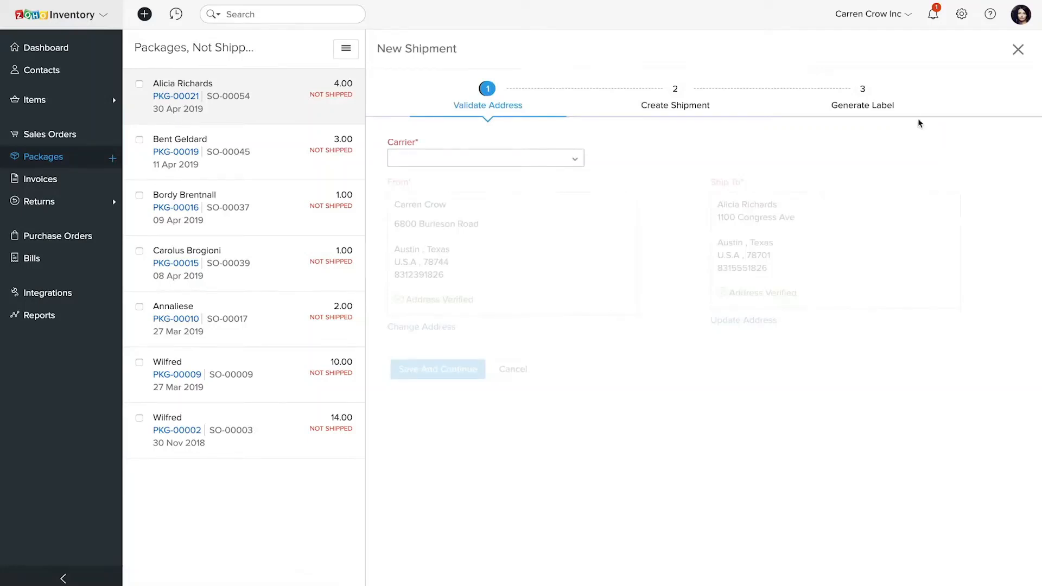
click(564, 163)
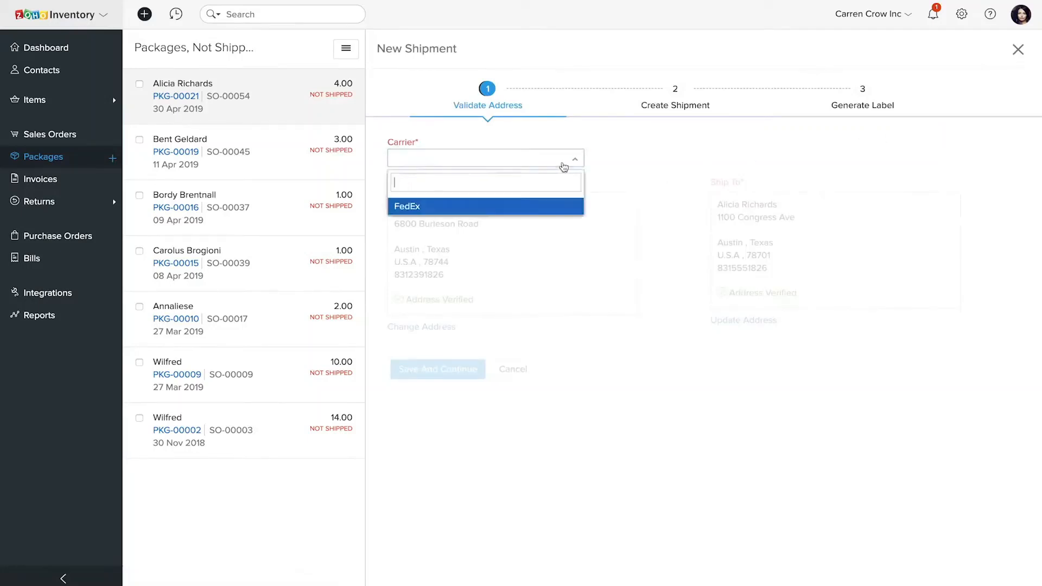
click(550, 206)
Step: Go to the Zoho Inventory integrations and show the Shipping Channels
click(463, 305)
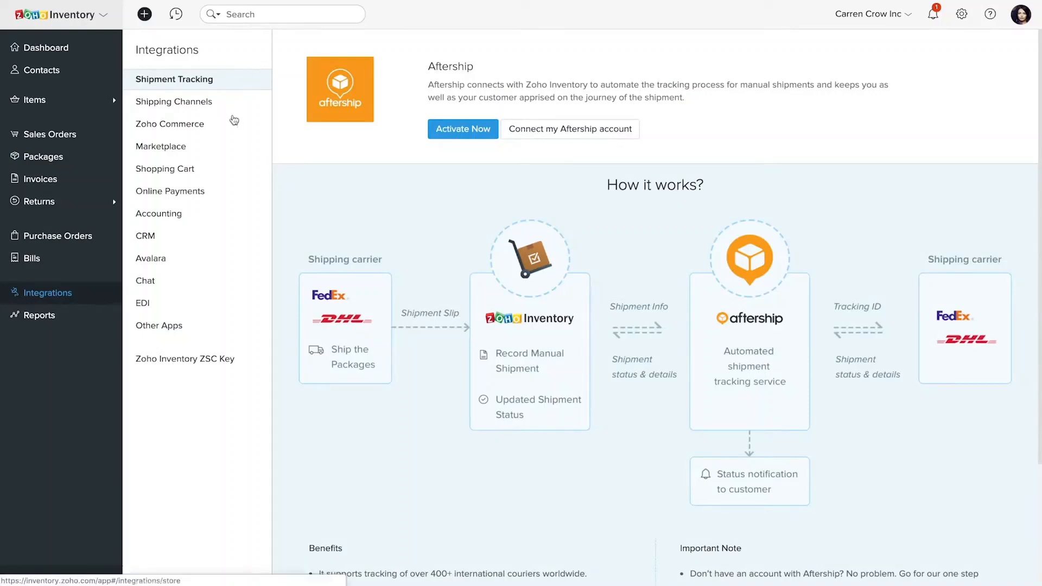
click(217, 106)
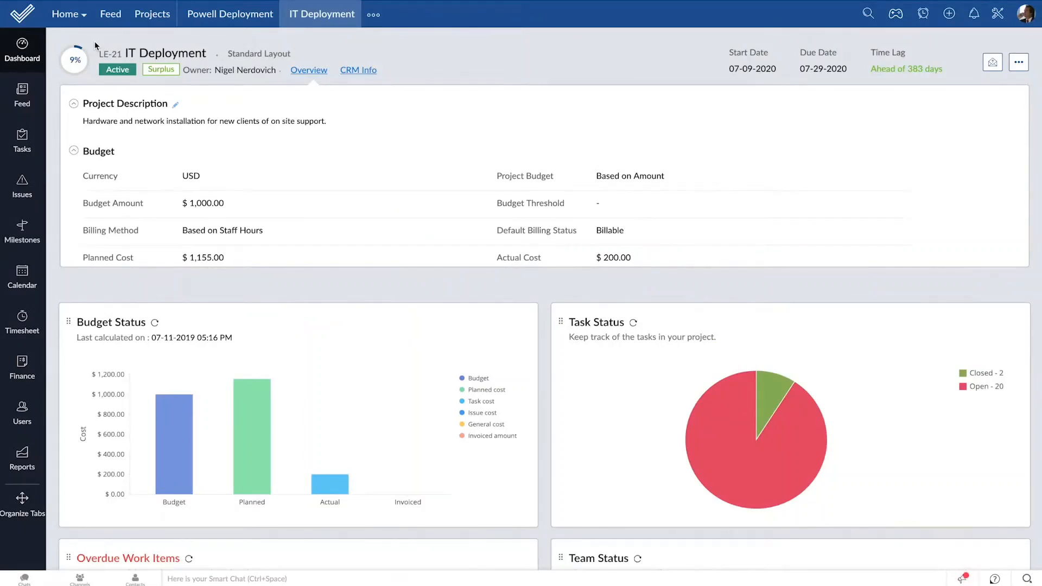
Step: In Zoho Projects, log 1 hour on the Security Subscription task of the IT Deployment project and close the task
click(24, 147)
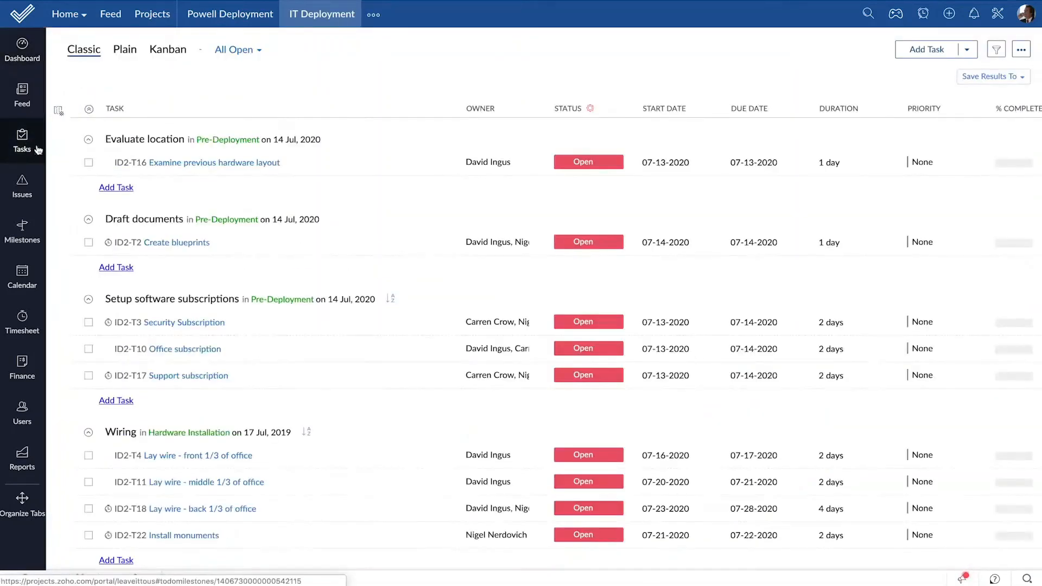
click(167, 324)
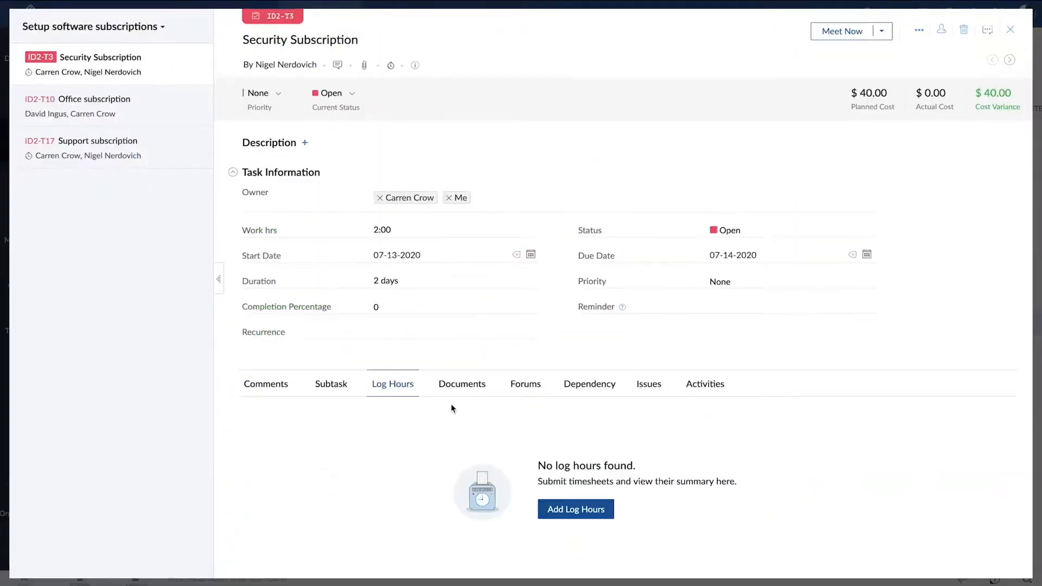
click(559, 510)
text(1)
click(594, 509)
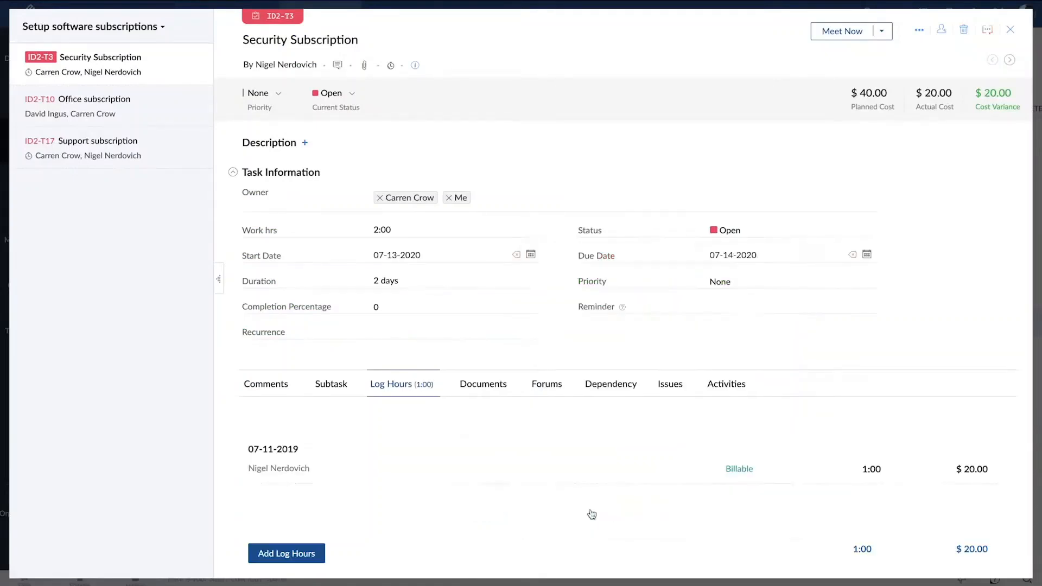
click(1011, 31)
Step: Create and save an invoice for Richards and Sons from the IT Deployment project's logged task hours
click(22, 366)
click(962, 52)
click(645, 553)
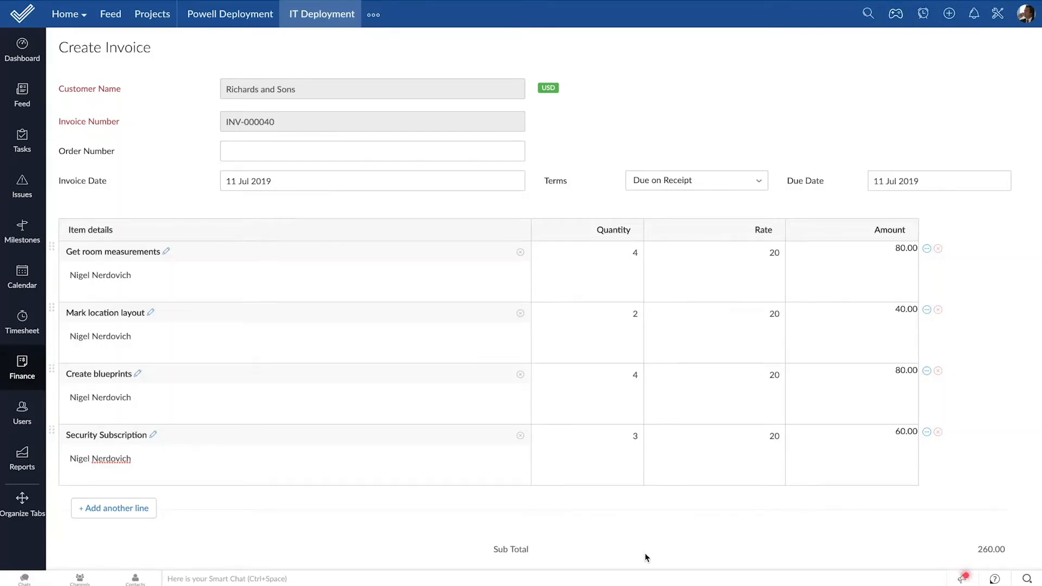
scroll(645, 552, down, 7)
scroll(645, 552, down, 2)
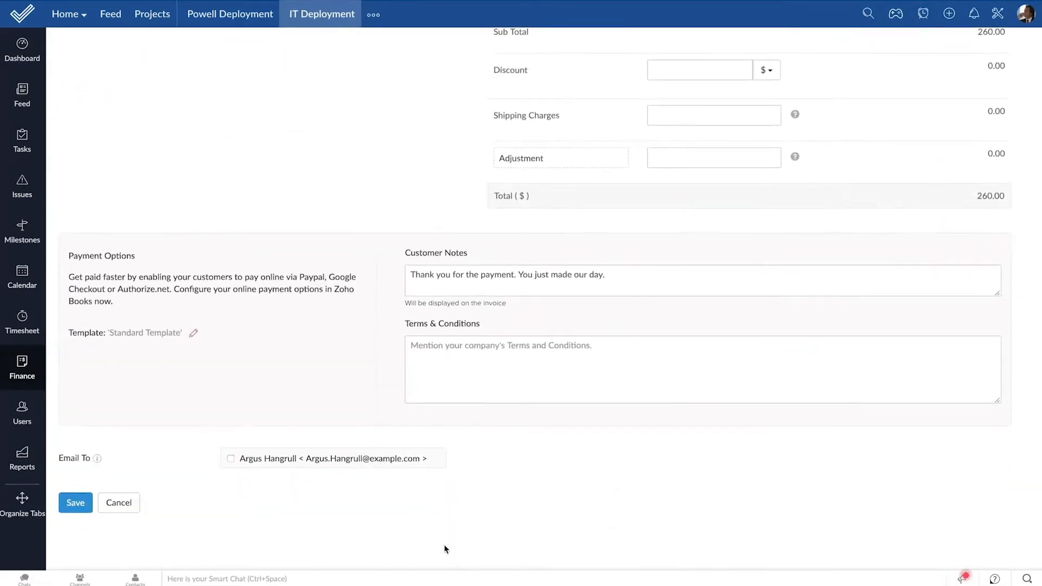
click(78, 503)
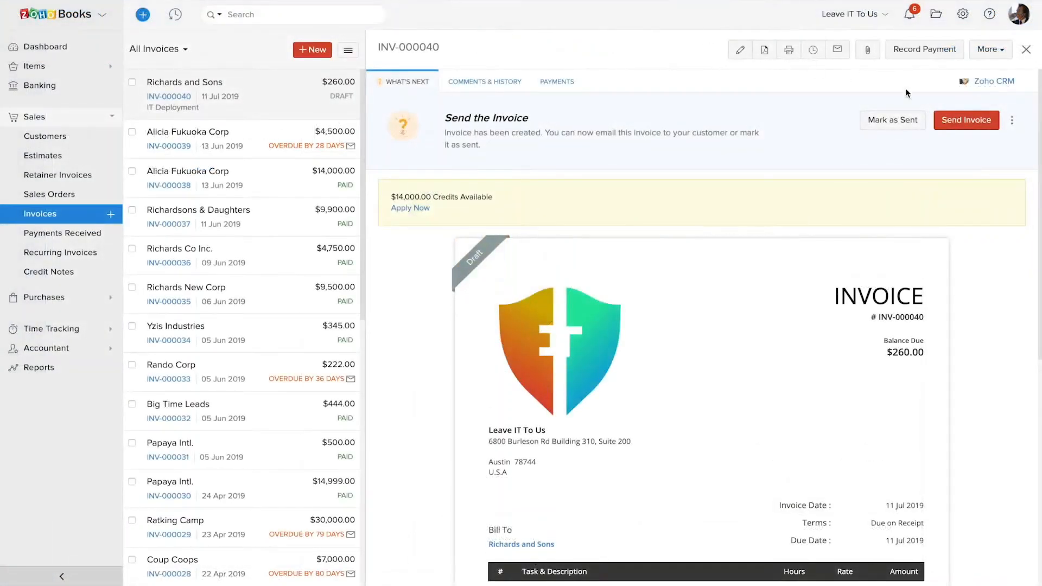
Step: In Zoho Books, email the draft Richards and Sons invoice to the customer with its PDF attached
click(955, 116)
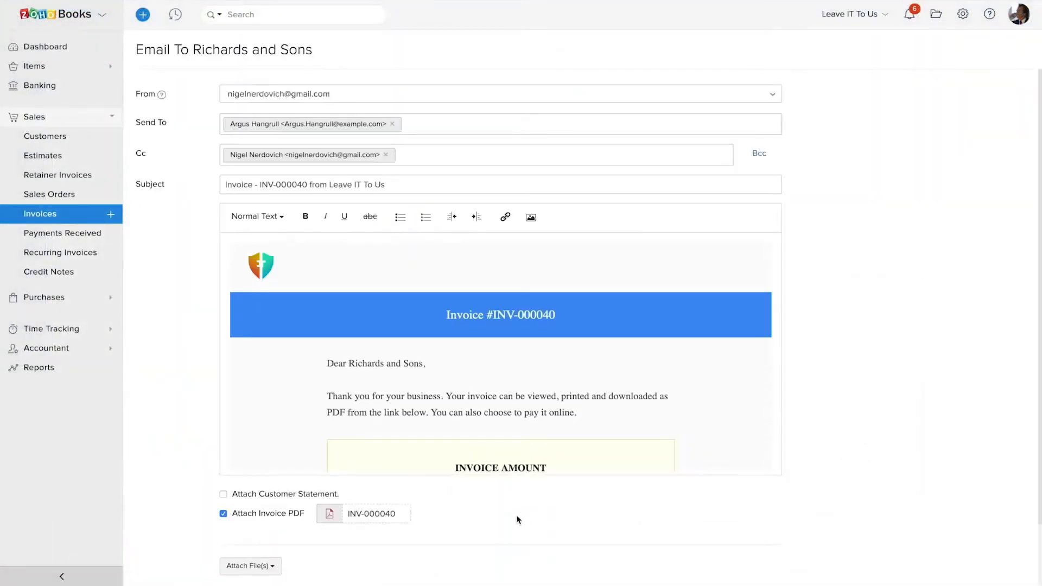
scroll(289, 565, down, 1)
click(248, 540)
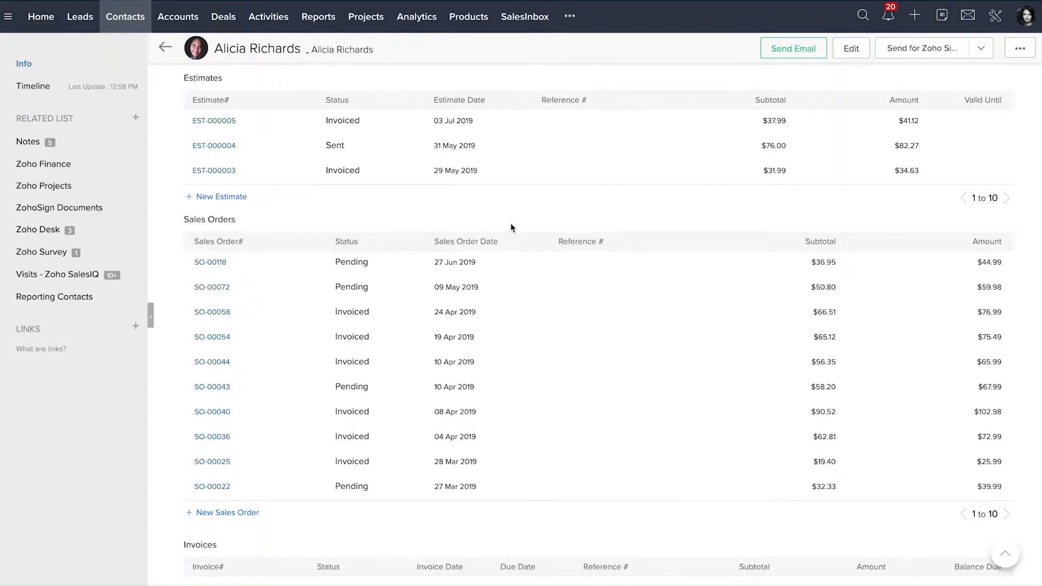
Step: In Zoho CRM, create a new estimate for the contact with one Bluebonnets and one Custom Bouquet-Condolences item
click(209, 199)
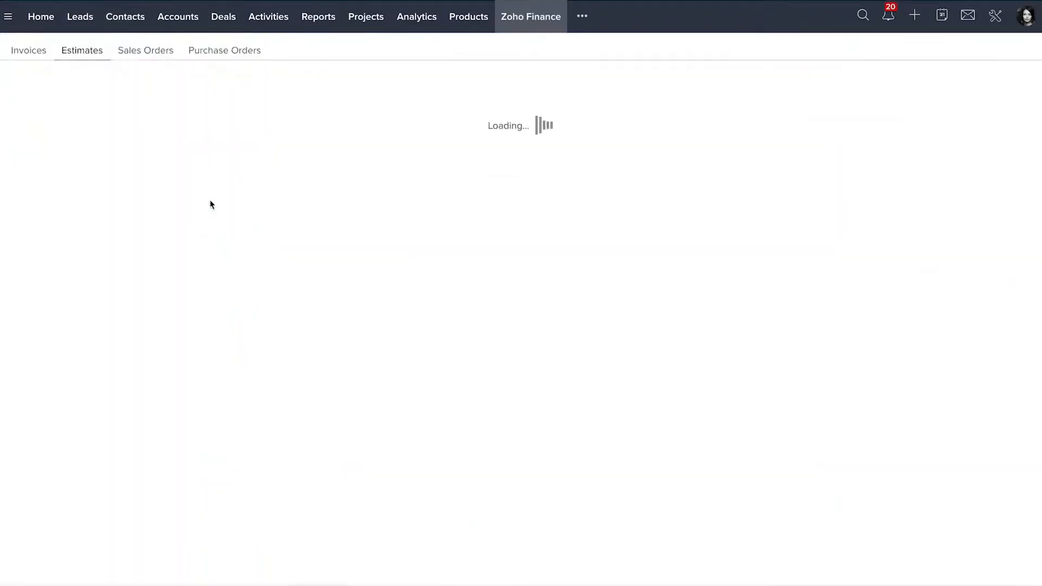
click(286, 220)
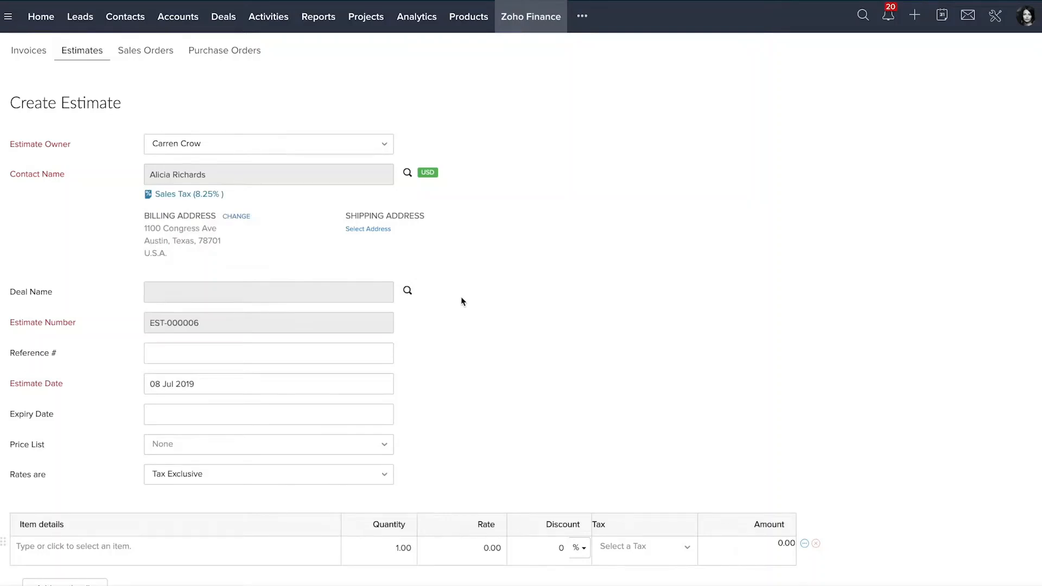
scroll(462, 297, down, 5)
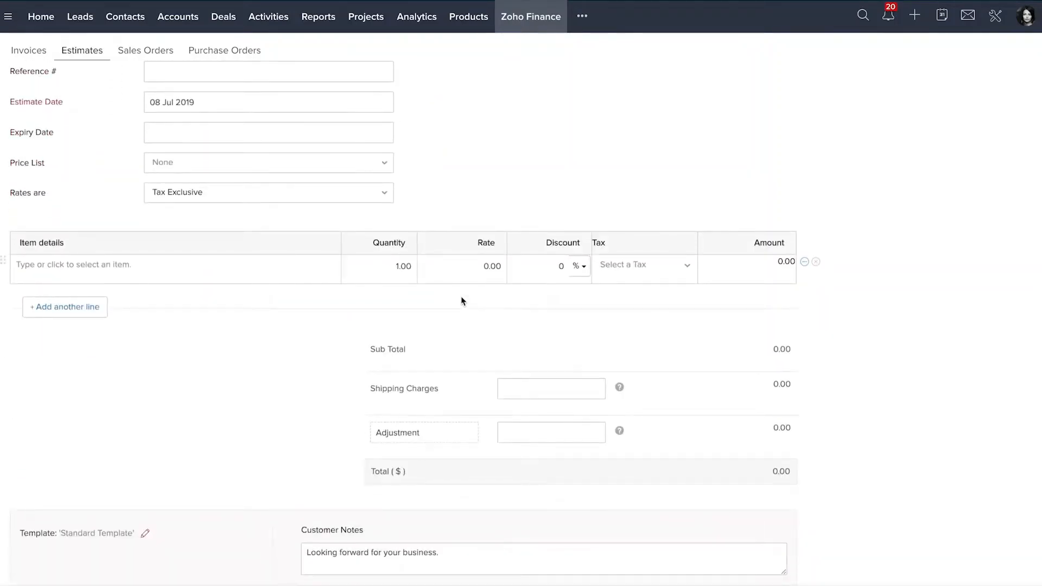
click(288, 265)
click(263, 302)
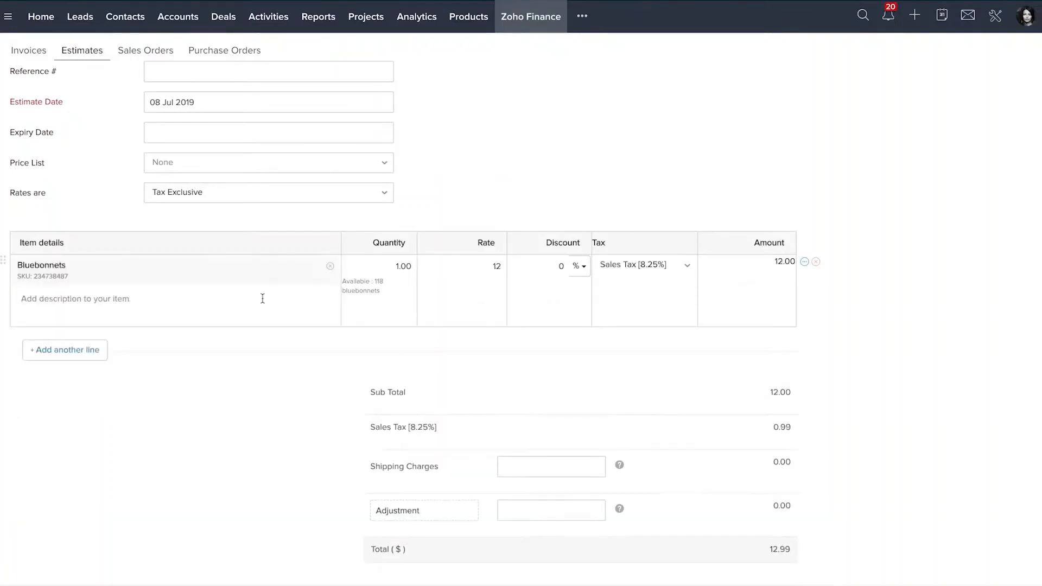
click(87, 351)
click(142, 430)
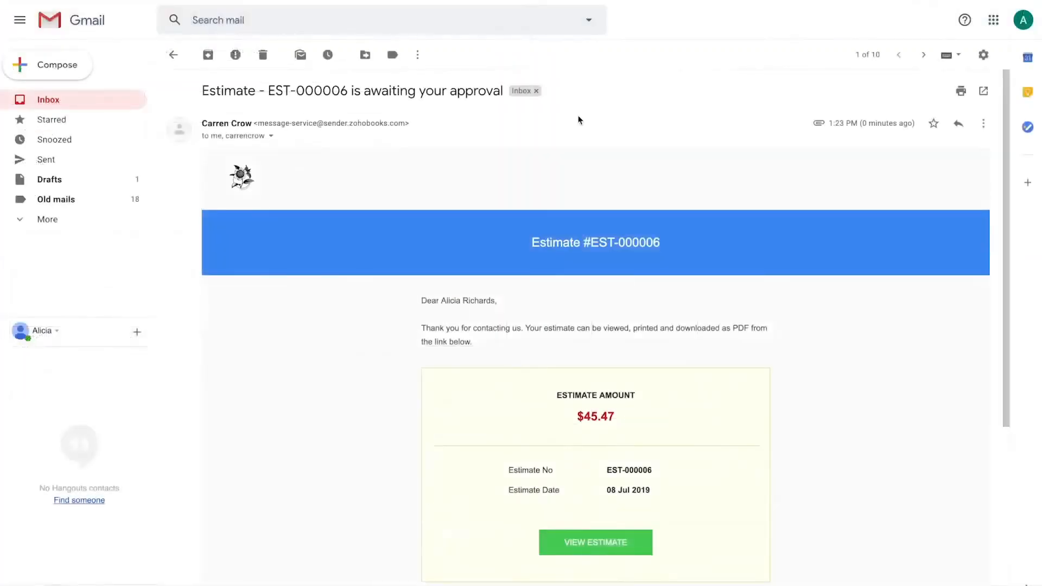
Step: In Gmail, preview the PDF attached to the estimate email, then open the online estimate
scroll(579, 120, down, 5)
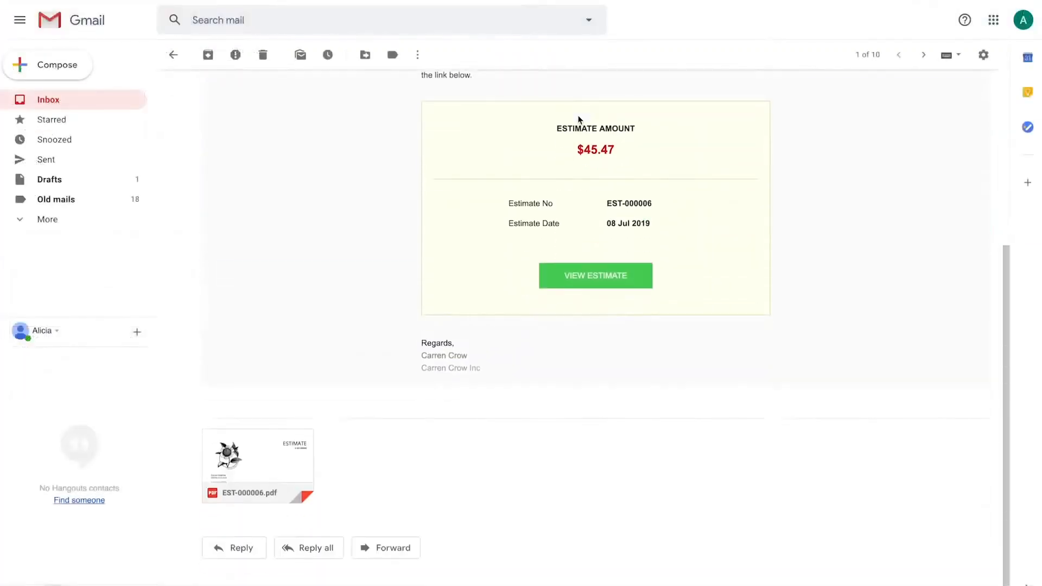
click(294, 449)
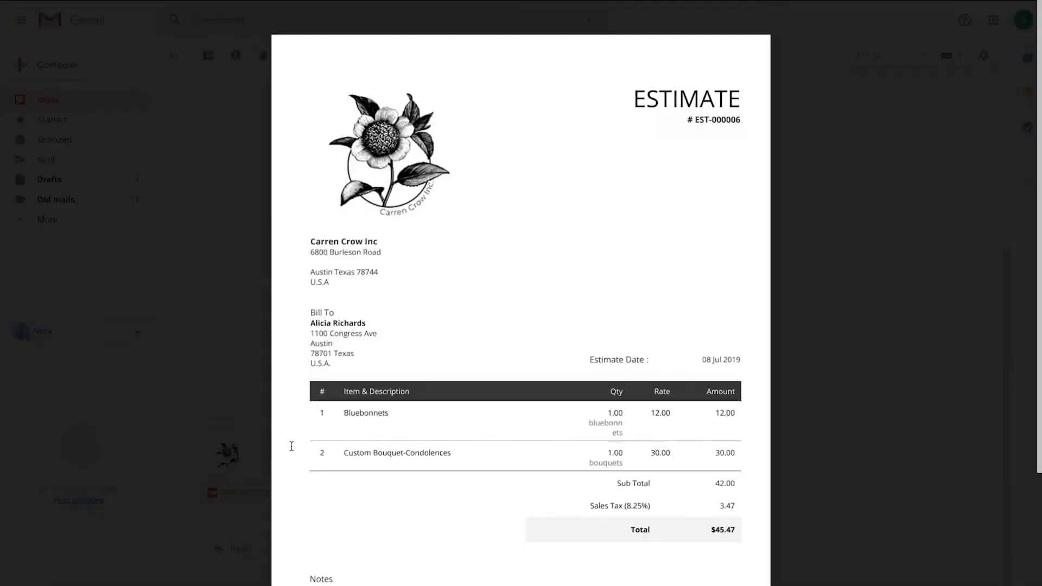
click(247, 476)
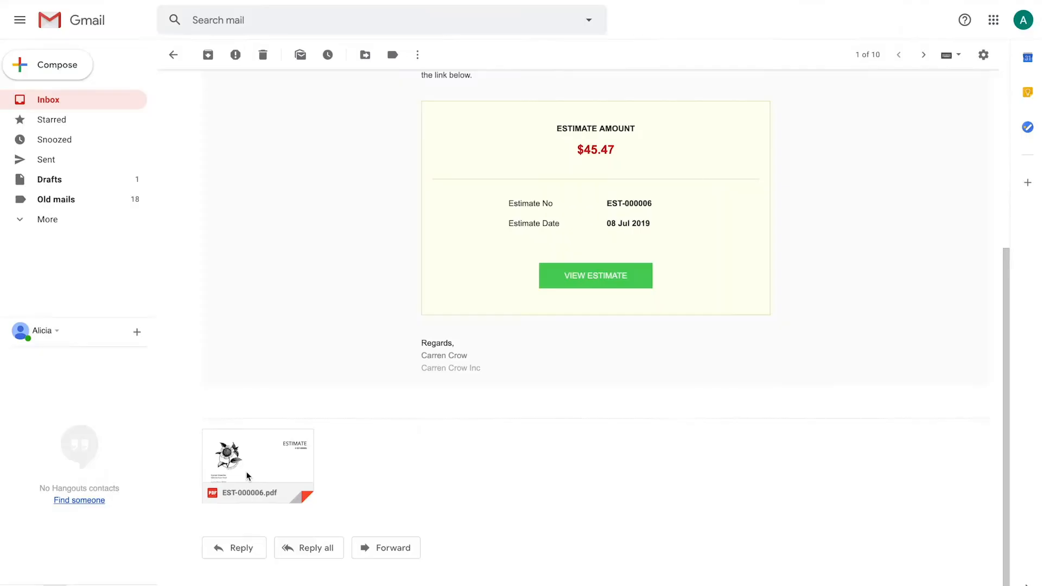
click(562, 290)
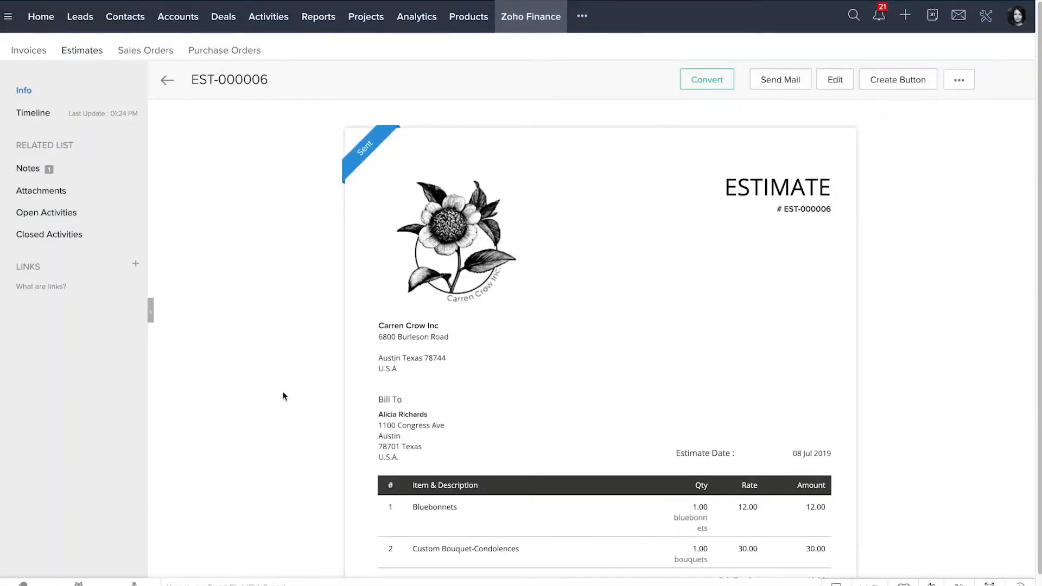
Step: In Zoho CRM, add and save a note on the estimate stating that the customer approved the invoice via email
scroll(283, 396, down, 10)
click(295, 507)
text(Alicia approved the invoice via e)
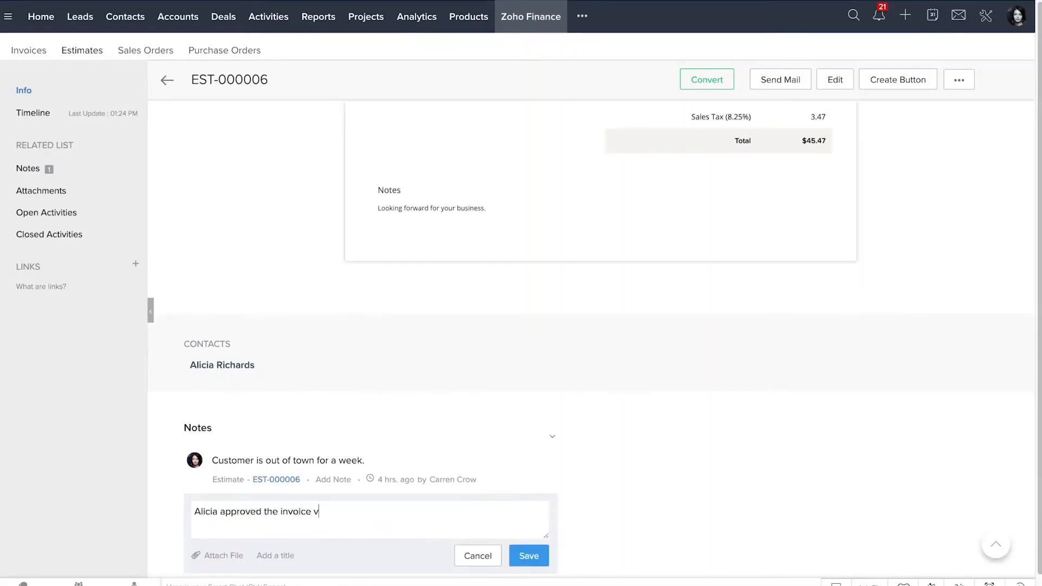
text(mail)
click(518, 555)
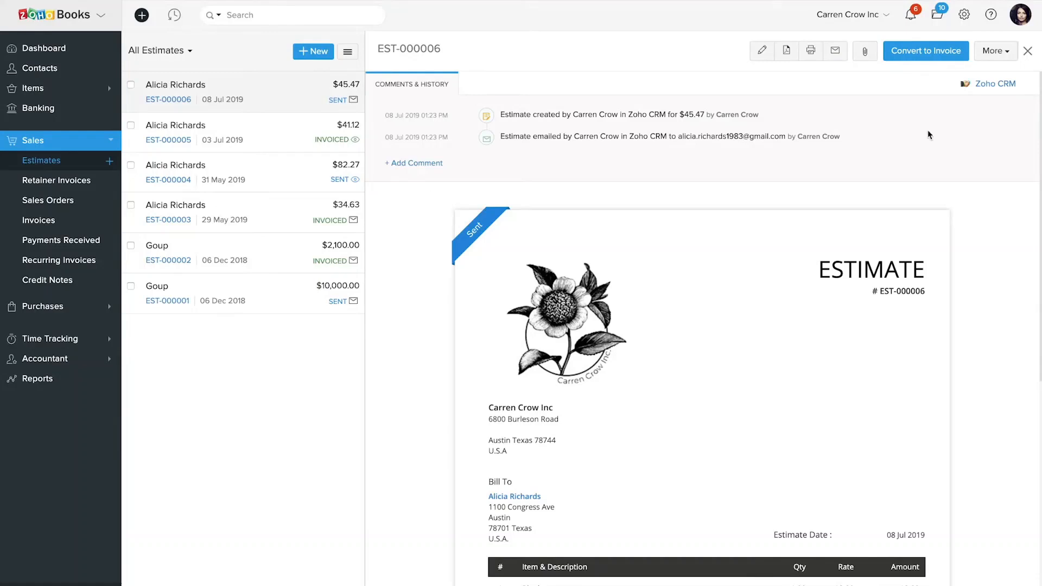
Step: In Zoho Books, open the linked Zoho CRM record of the estimate dated 08 Jul 2019
click(1001, 85)
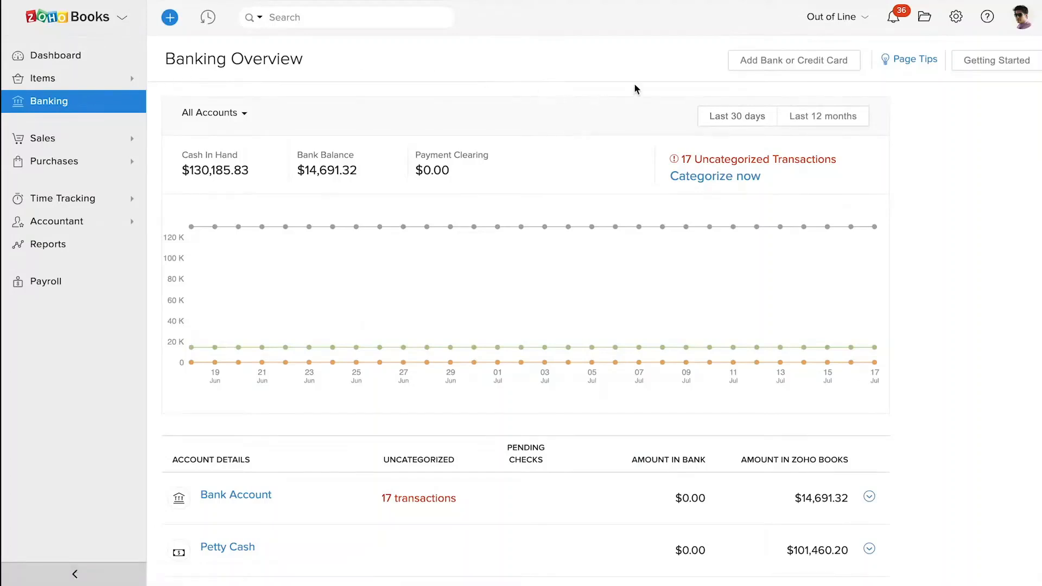
Step: Start adding a bank feed to Zoho Books, browse the supported banks and select Wells Fargo - Bank
click(758, 63)
click(630, 118)
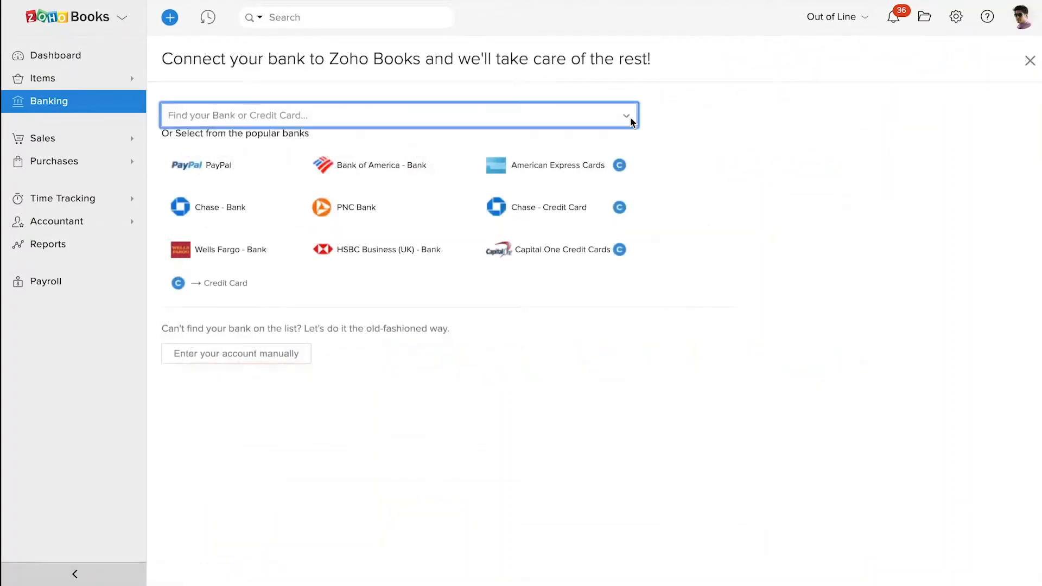
drag(633, 135, 663, 248)
click(663, 248)
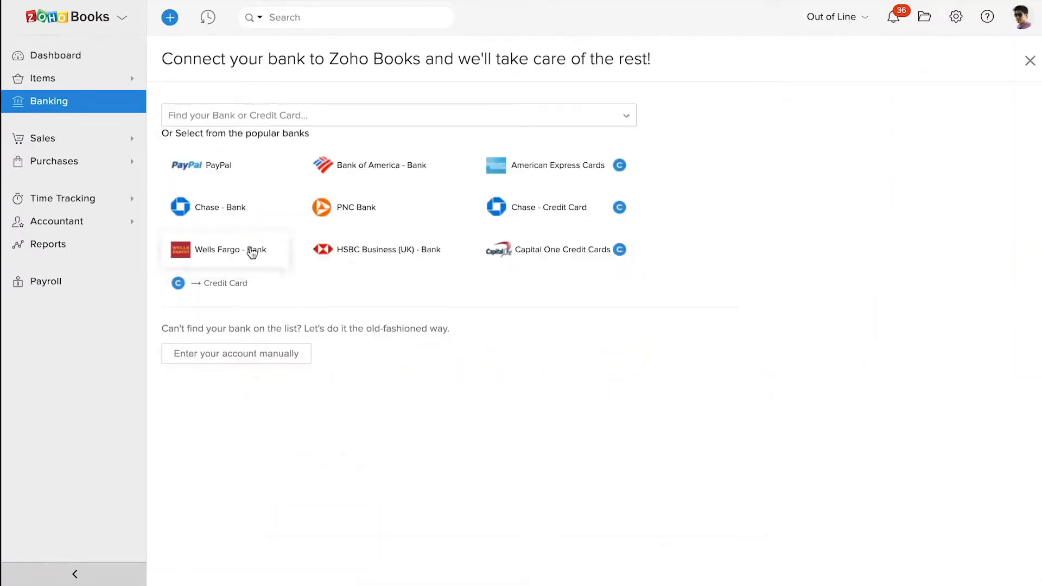
click(251, 252)
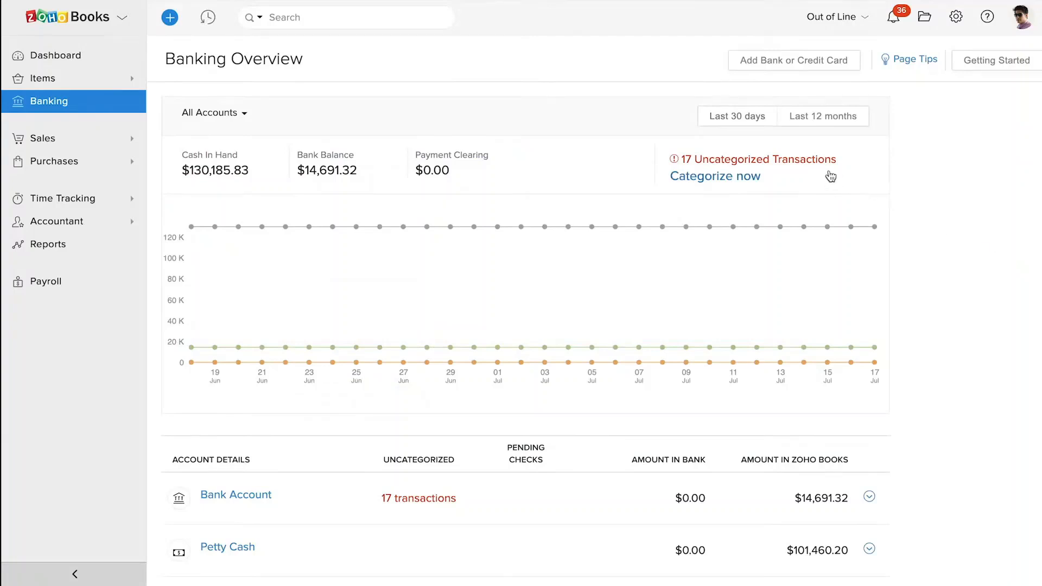
Step: Match the uncategorized deposit dated 25 Aug 2018 to its best-match invoice and view that invoice's payments
click(829, 174)
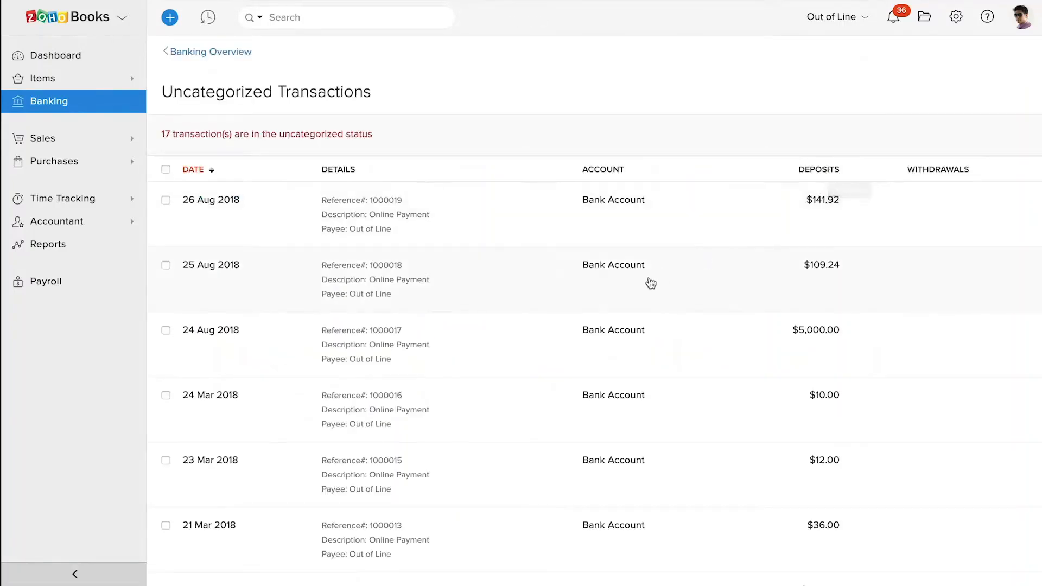
click(643, 287)
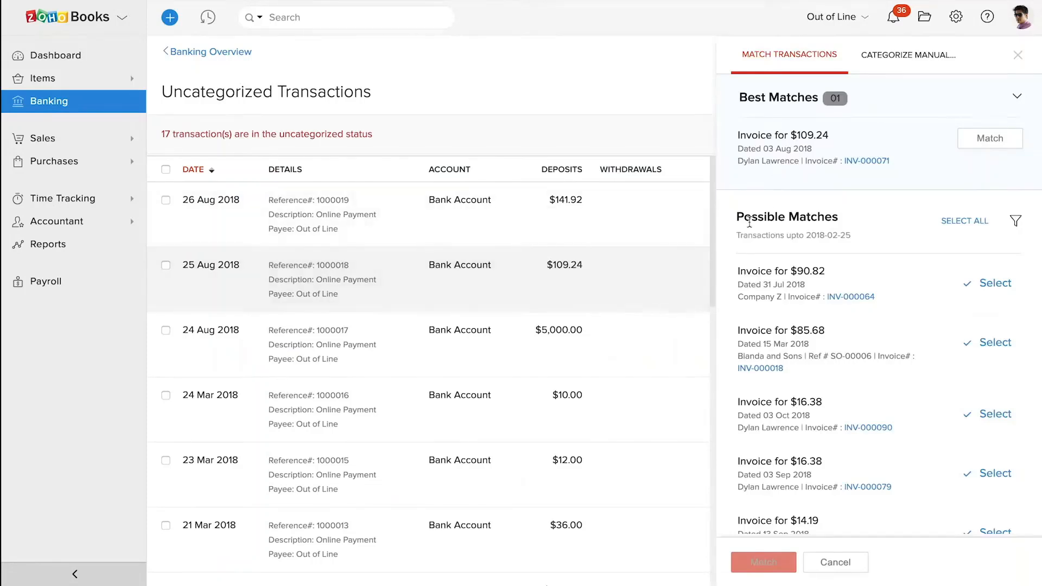
click(972, 143)
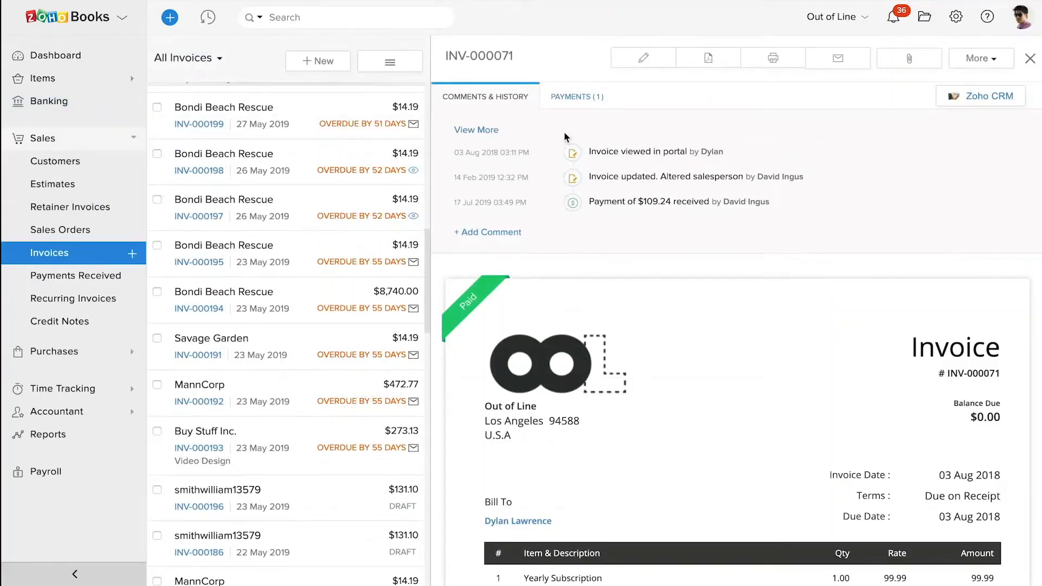
click(579, 100)
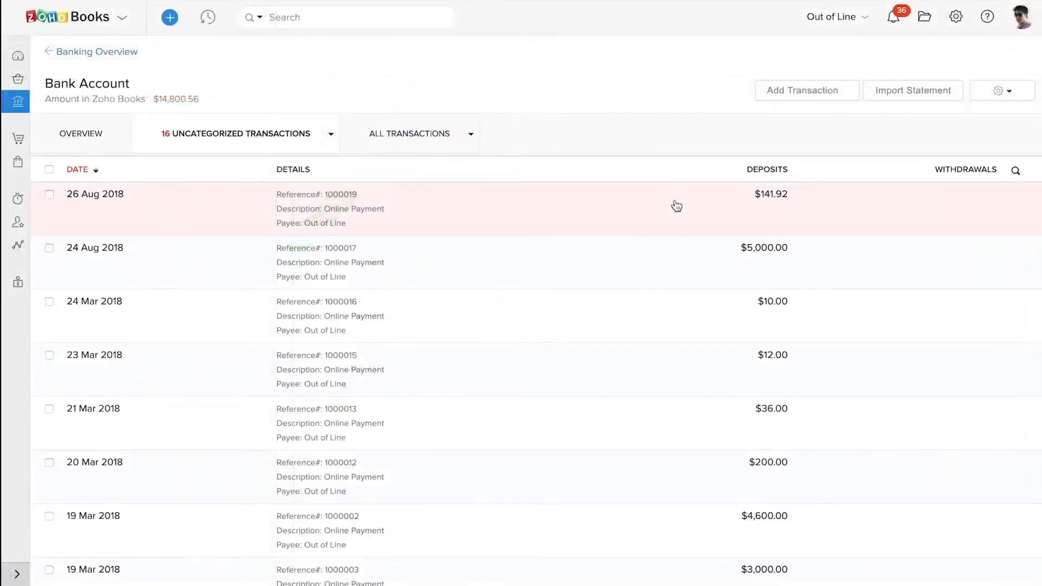
Step: Open the statement import for the bank account
click(887, 91)
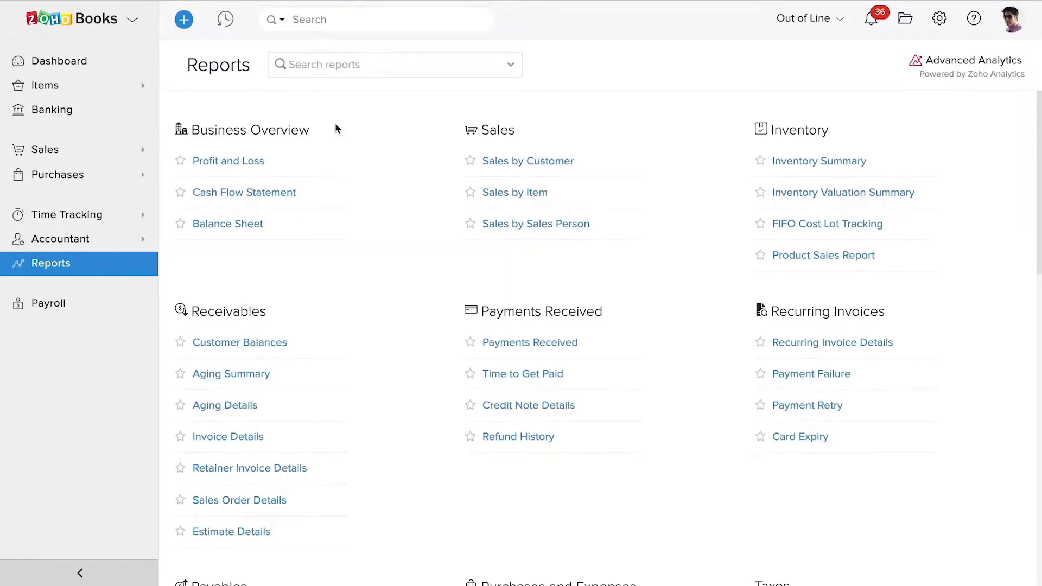
Step: Open the Profit and Loss report and show the list of other available reports
click(258, 163)
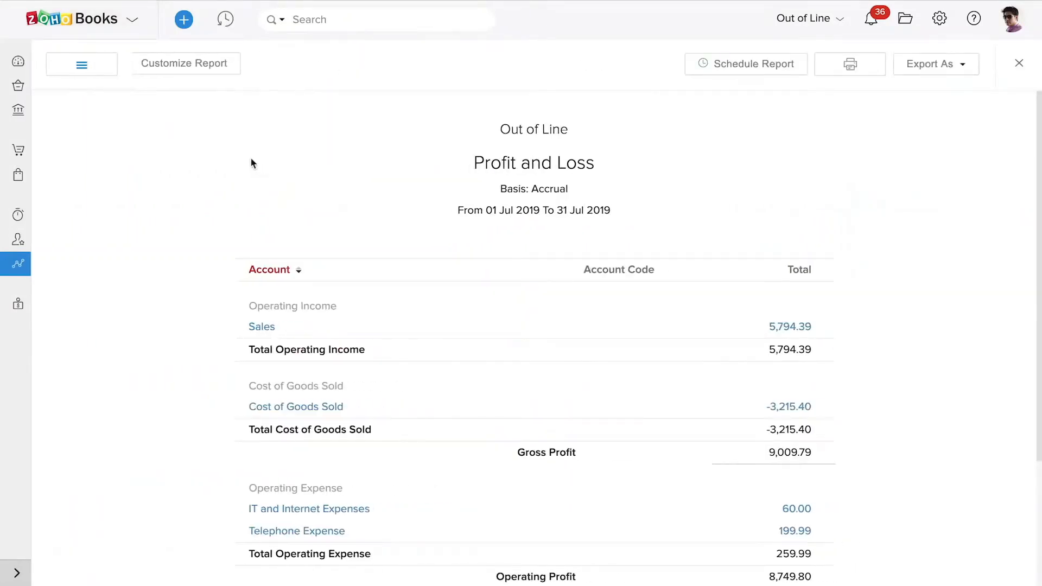
click(107, 66)
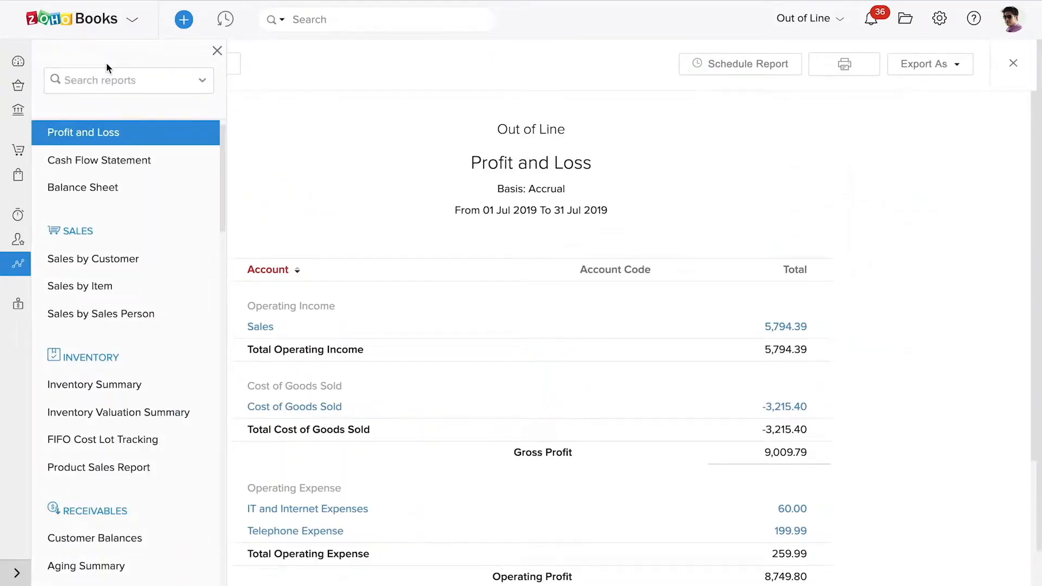
Step: View the Sales by Customer report for this year and open the Inventory Valuation Summary report
click(124, 264)
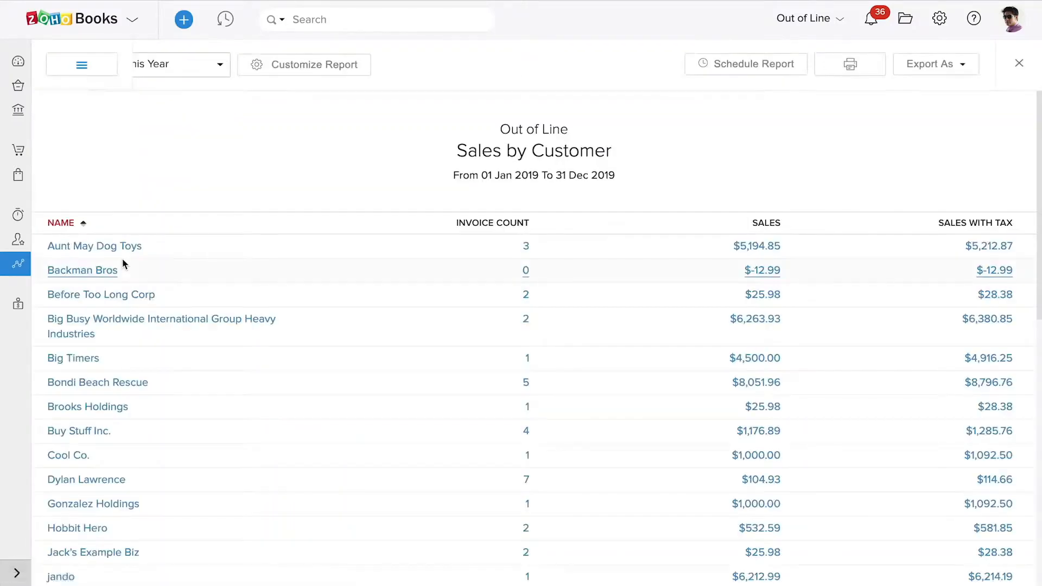
click(95, 71)
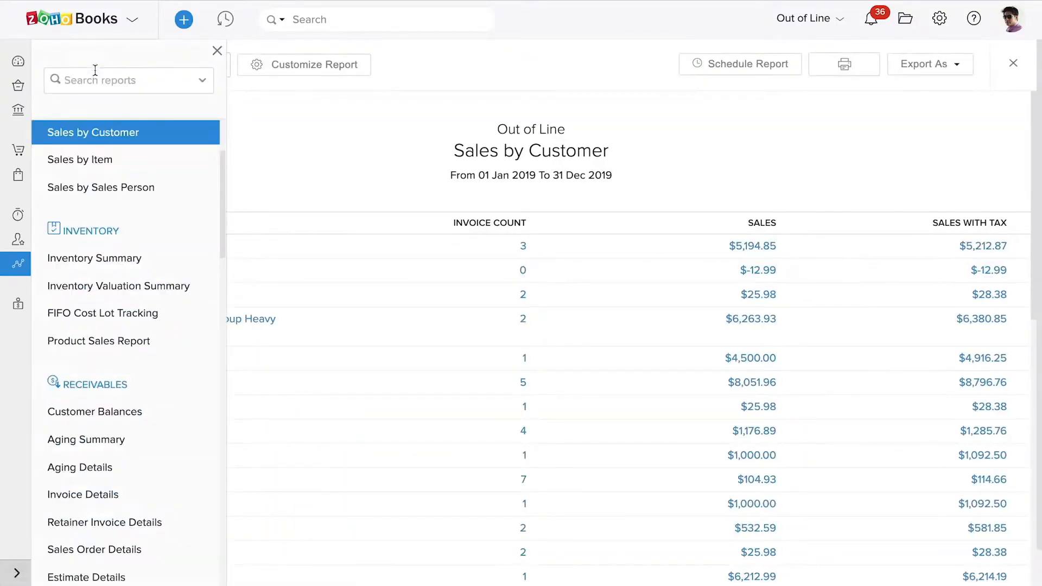
click(132, 286)
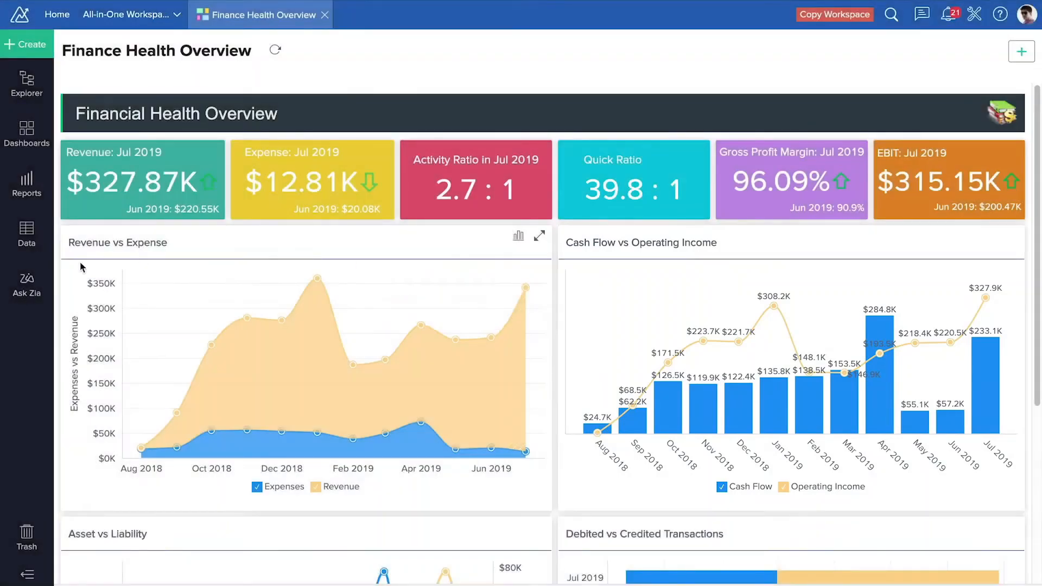
Step: In Zoho Analytics, ask Zia for "monthly profit as a bar chart"
click(28, 282)
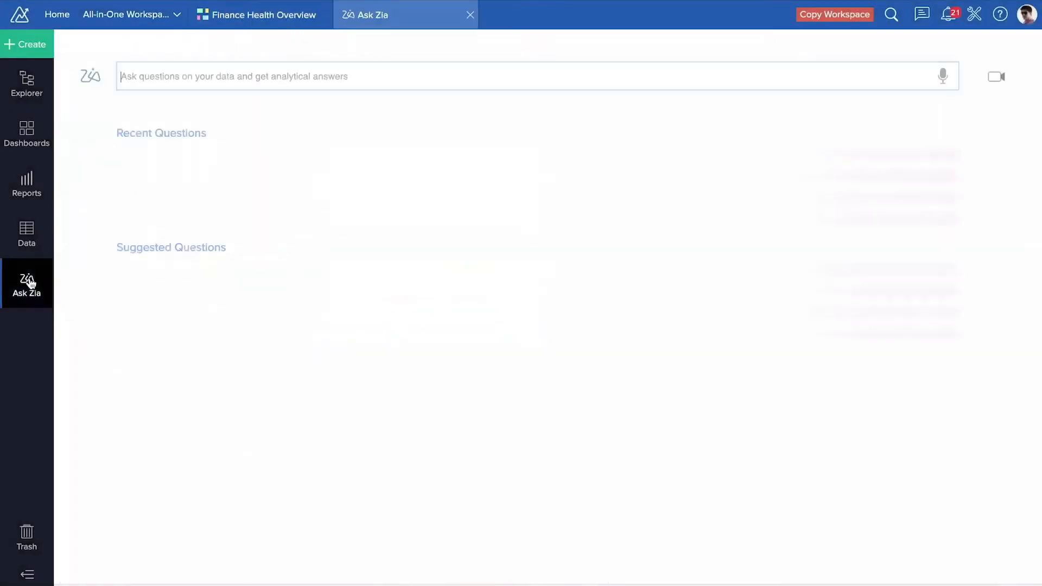
text(monthly profit as a bar chart)
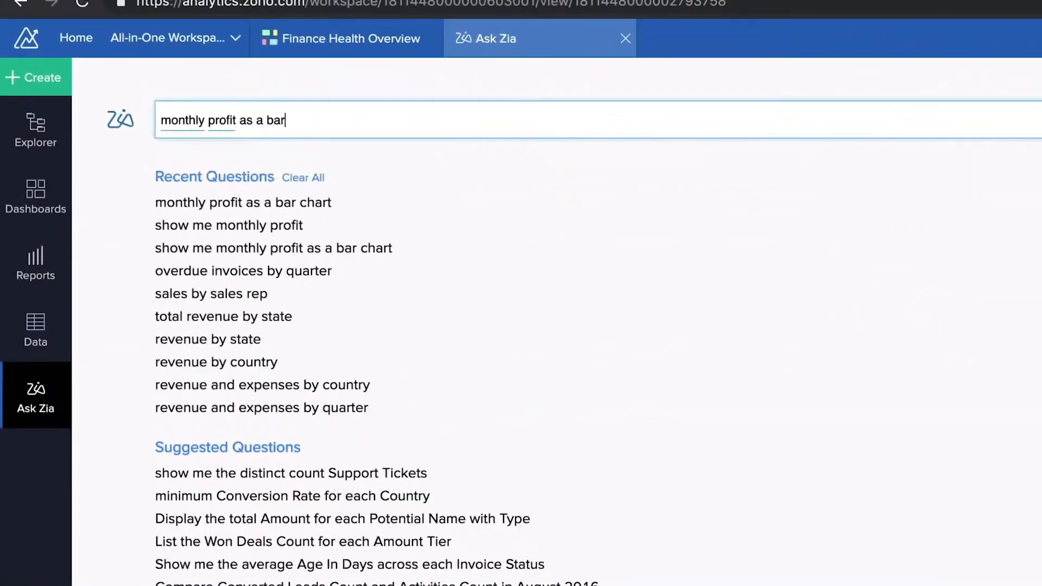
key(Return)
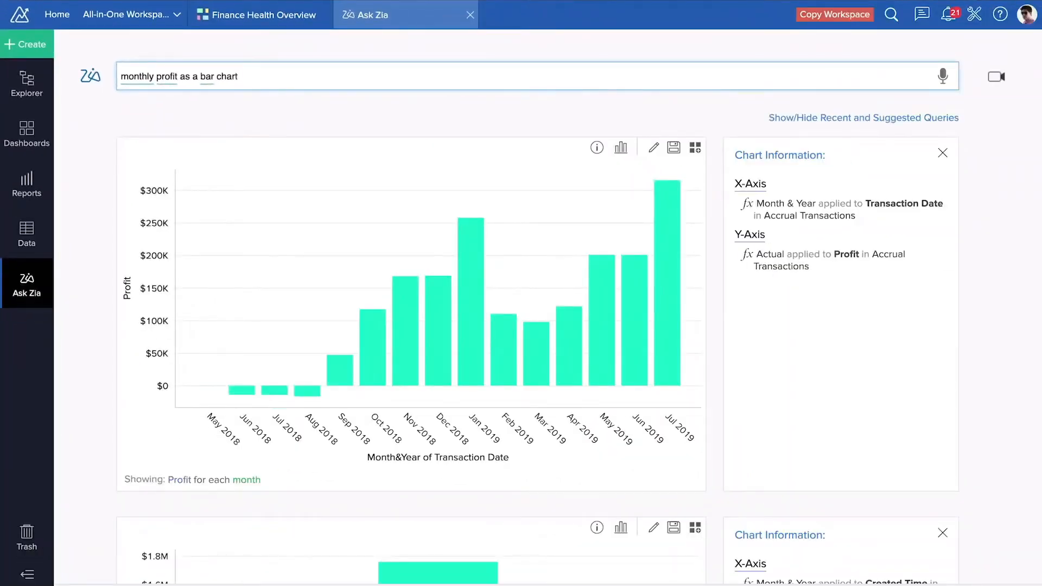
Step: Edit the monthly profit chart to show Profit as a Running Total based on Transaction Date (Mon&Year), and regenerate the graph
click(653, 148)
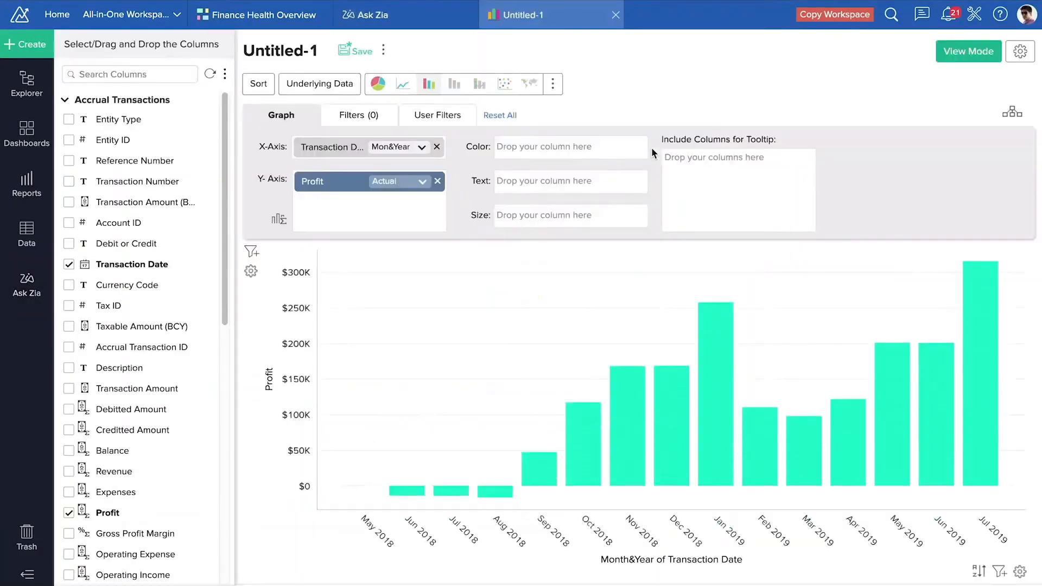
click(423, 182)
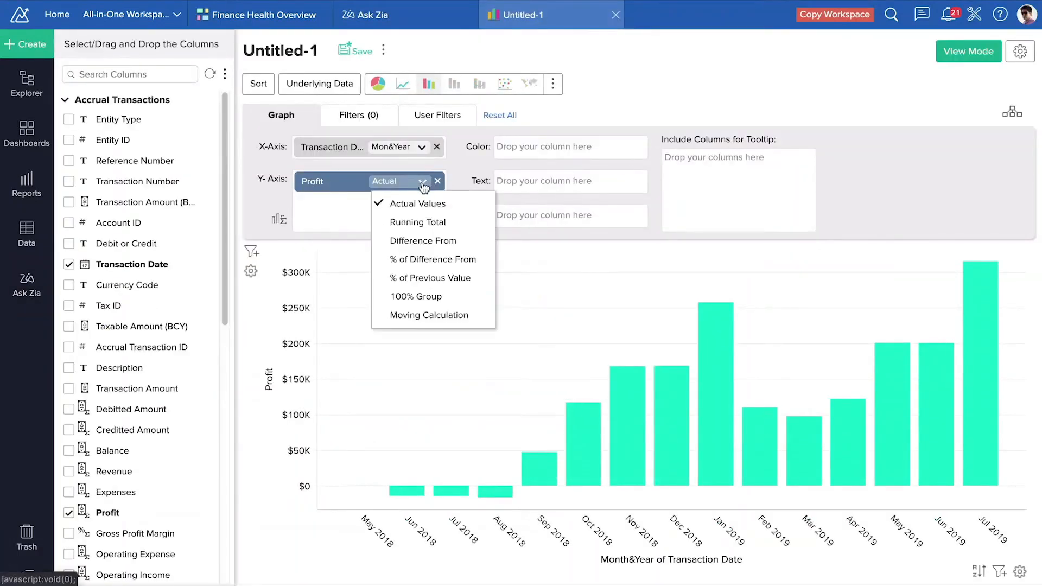
click(432, 223)
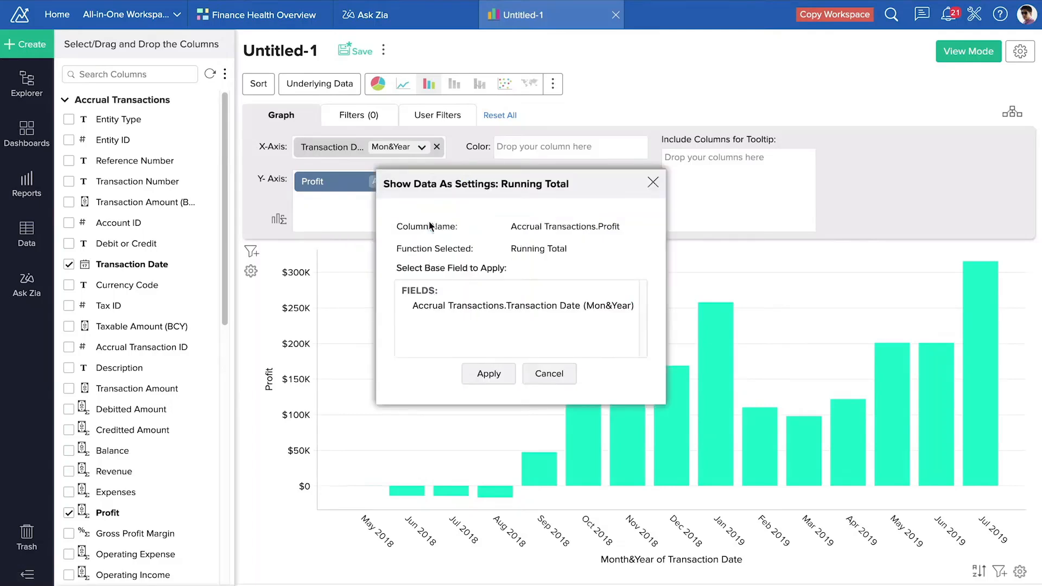
click(455, 306)
click(481, 374)
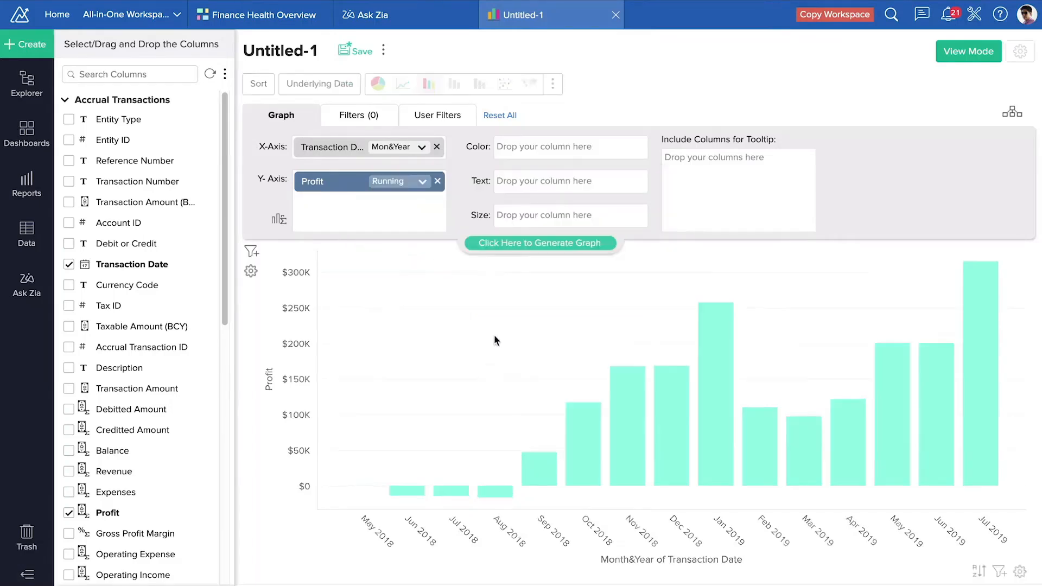
click(519, 247)
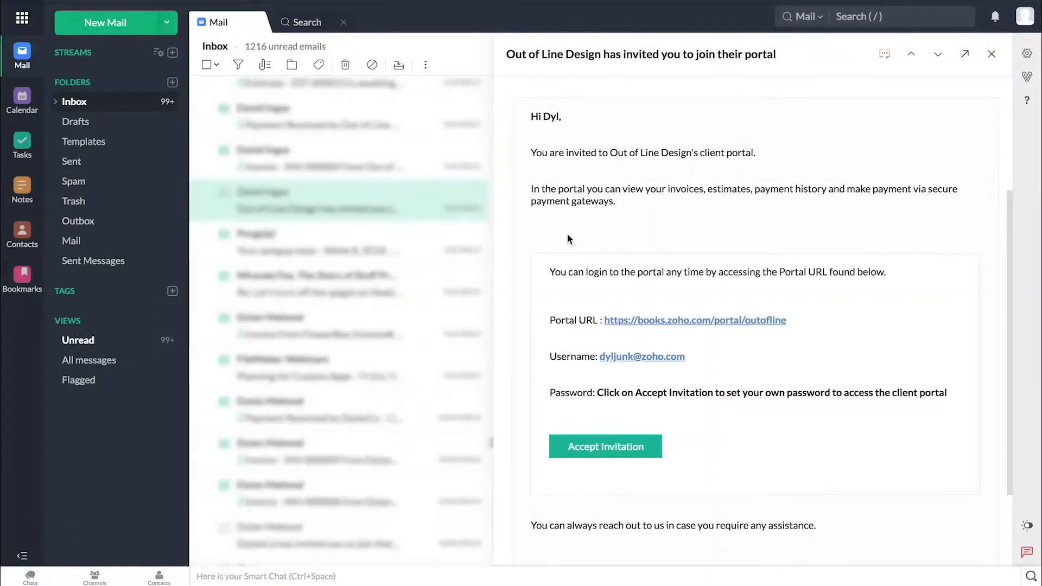
Step: Accept the client portal invitation from the Zoho Mail message and sign in to the portal with the account password
click(647, 446)
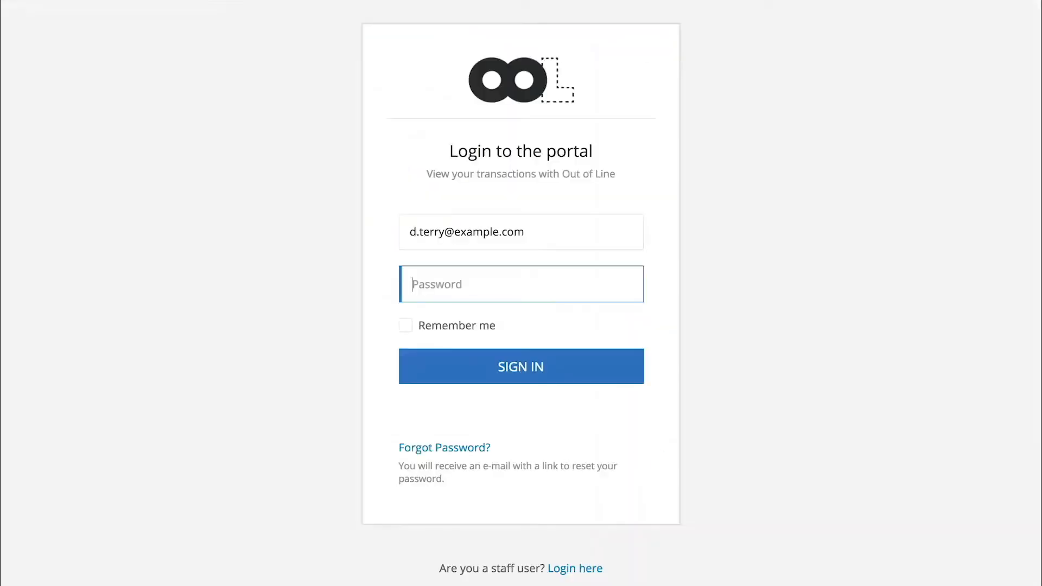
text(•••••••)
click(472, 367)
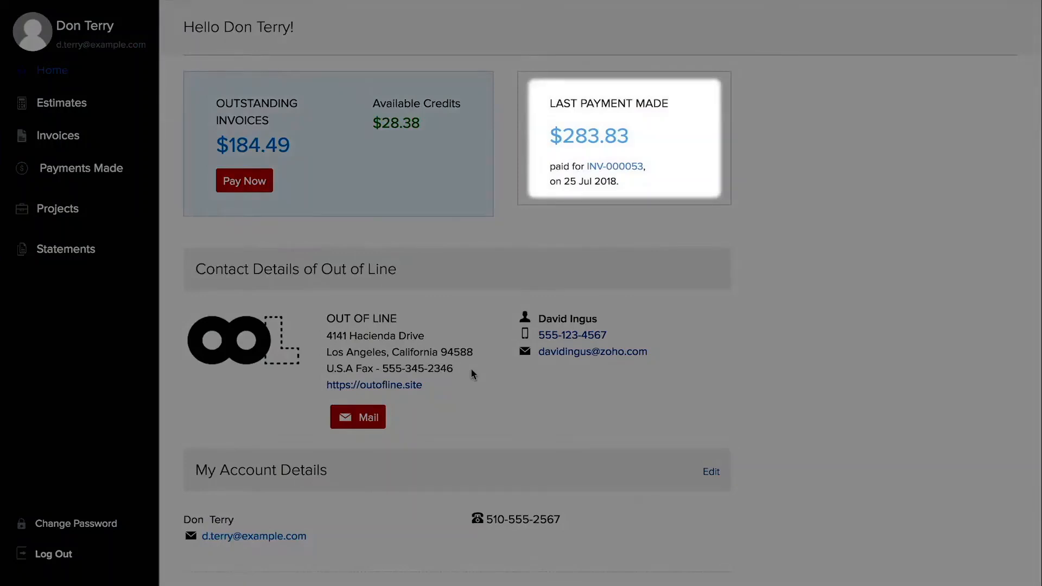
Step: Update the customer's phone number in the portal's account details and save the change
scroll(471, 369, down, 3)
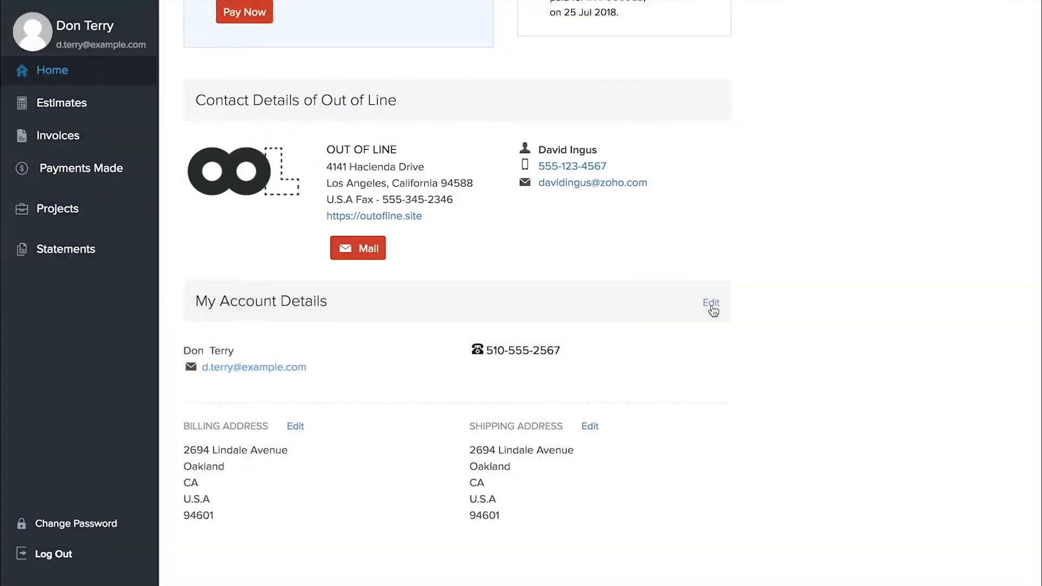
click(712, 305)
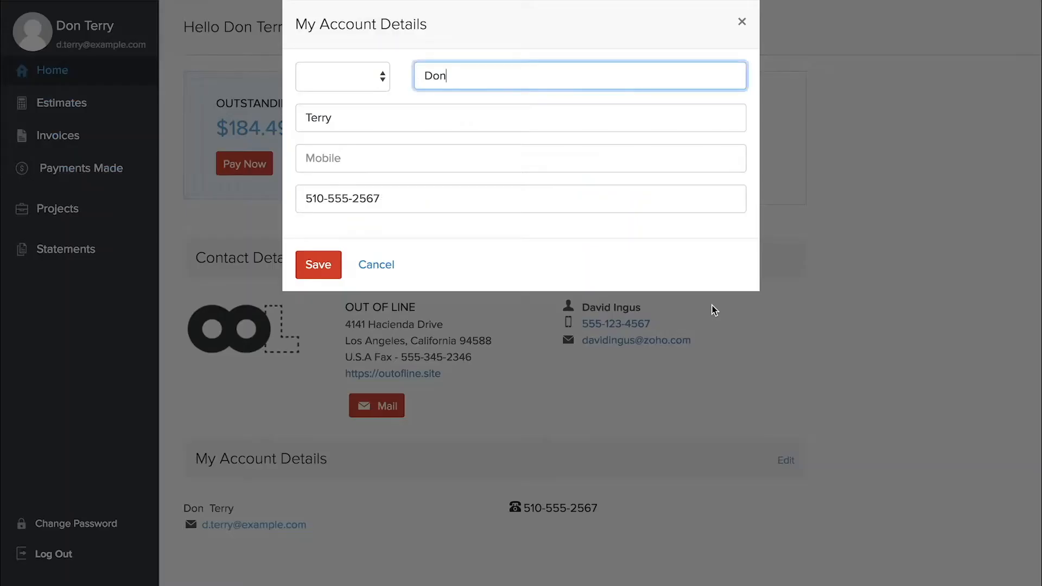
drag(329, 196, 522, 224)
text(555-2467)
click(319, 266)
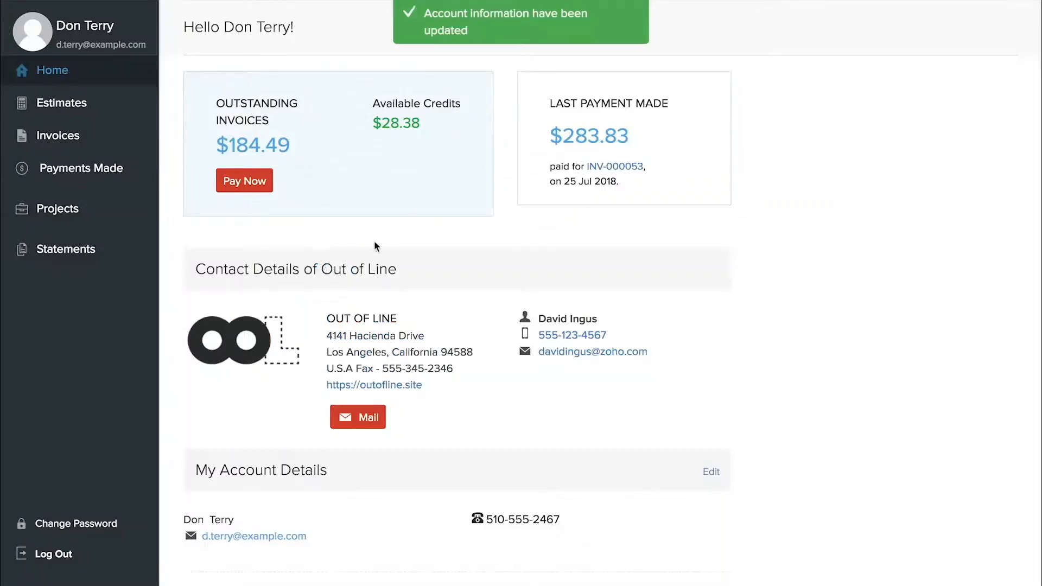
Step: Open the unpaid portal invoice dated 25 Jul 2018, review its options and line items, and start paying it
click(58, 135)
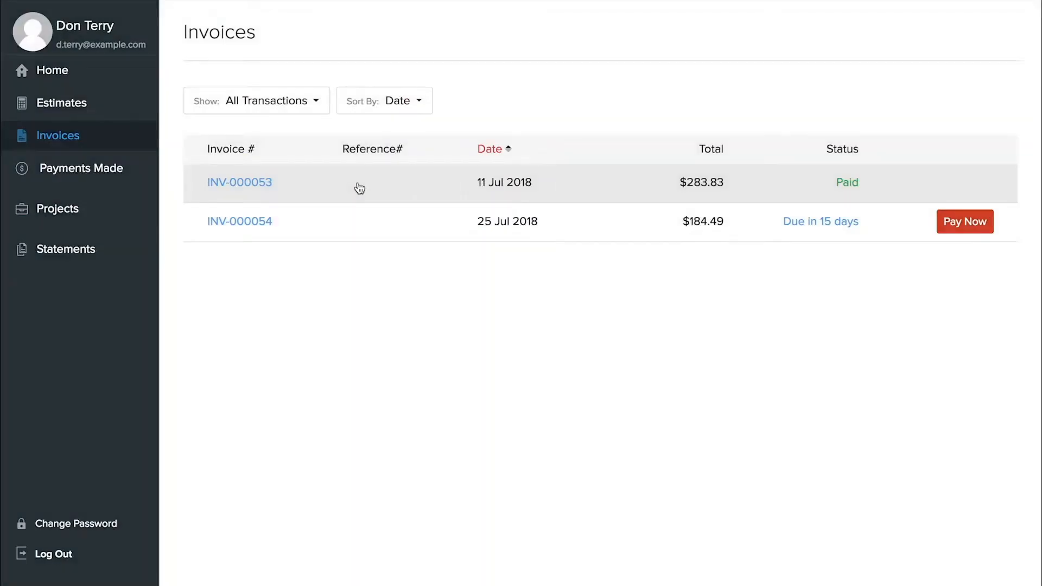
click(362, 233)
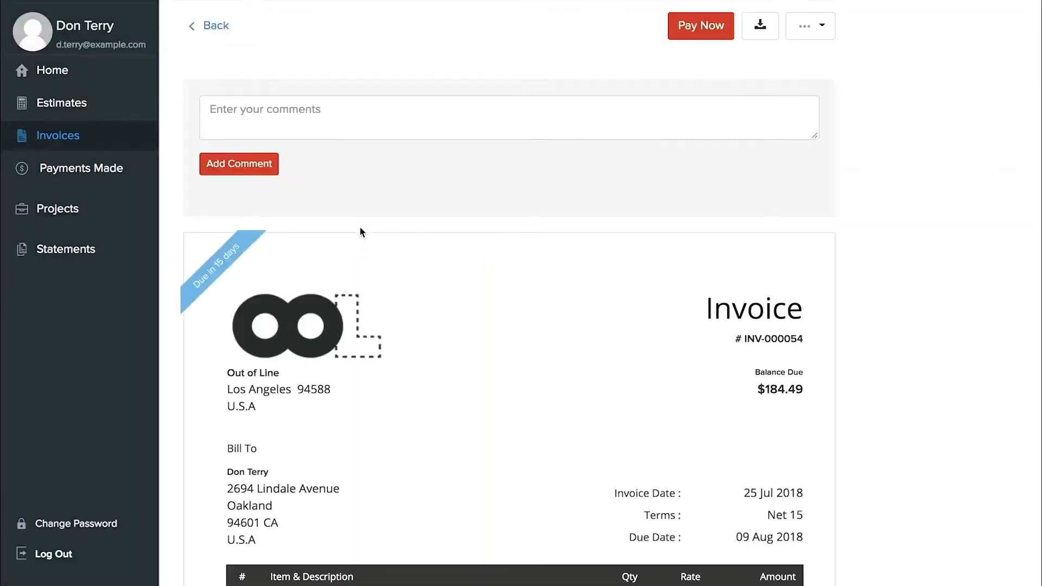
click(822, 34)
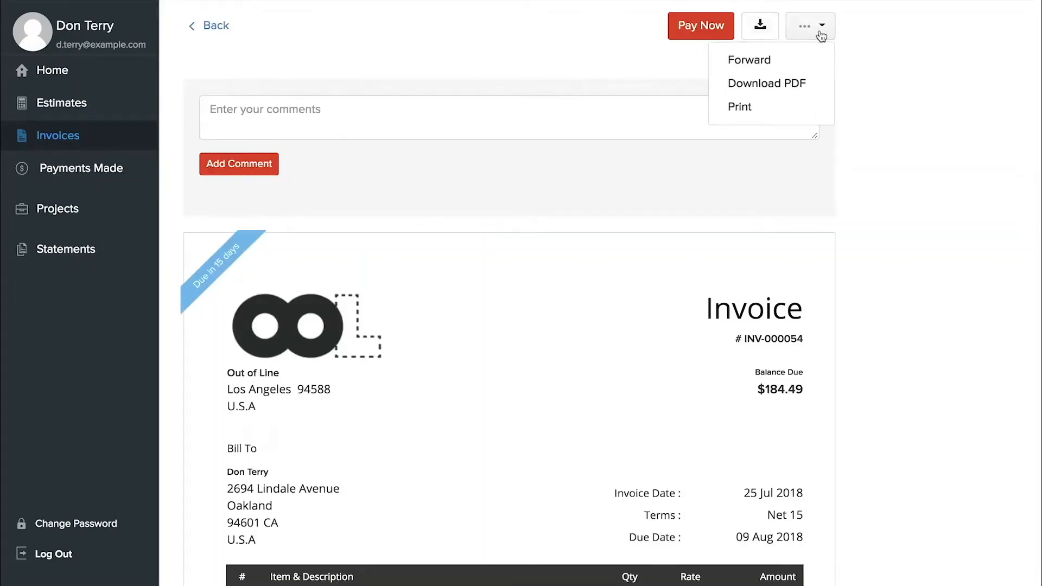
click(841, 53)
scroll(870, 96, down, 4)
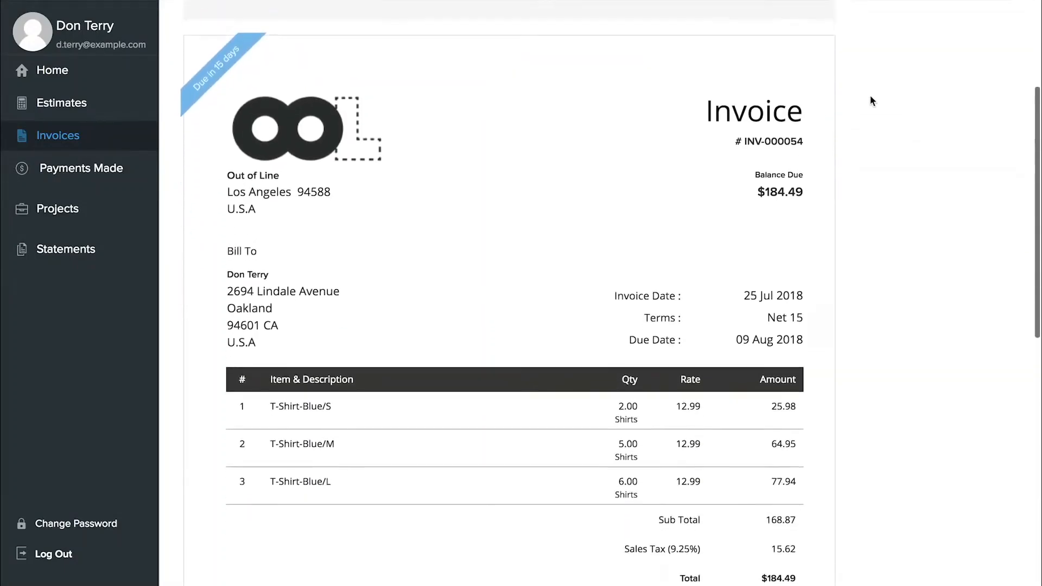
scroll(872, 99, up, 4)
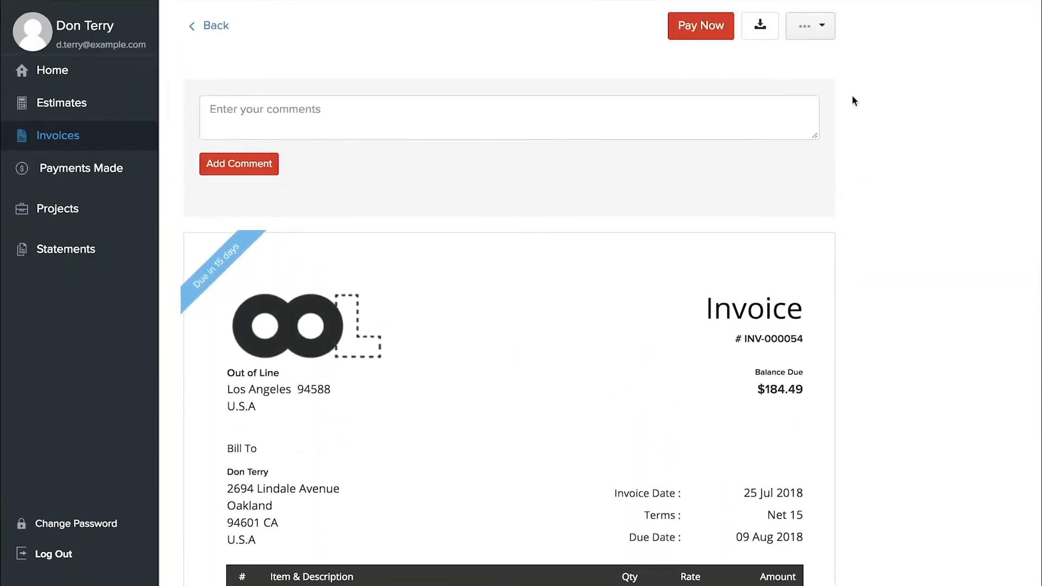
click(711, 32)
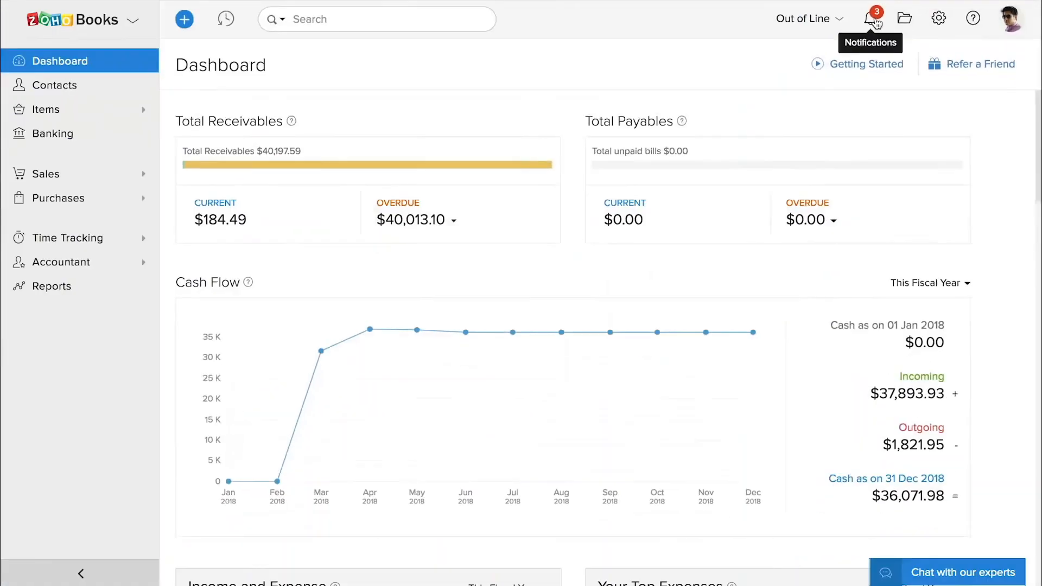
Step: Open a notification in Zoho Books and accept the open estimate dated 01 Aug 2018 in the client portal
click(705, 92)
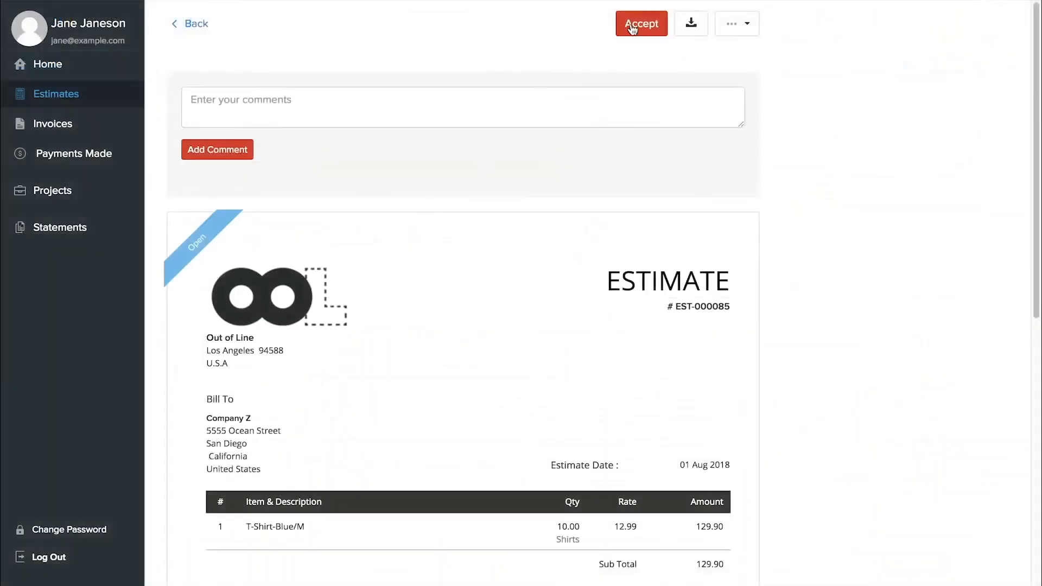
click(633, 28)
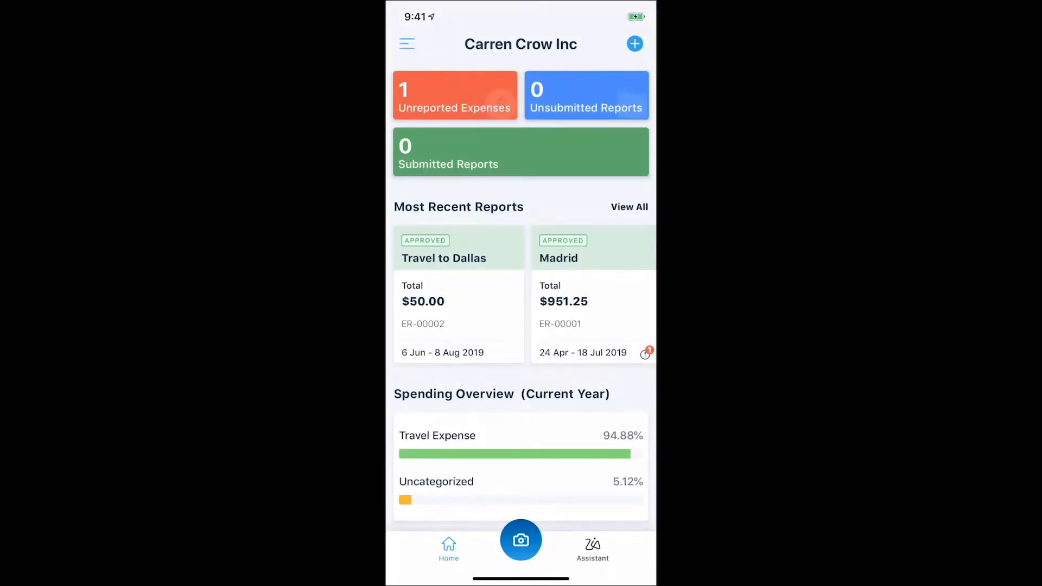
Step: In the Zoho Expense mobile app, photograph the Home Depot receipt to add it as an expense
click(522, 540)
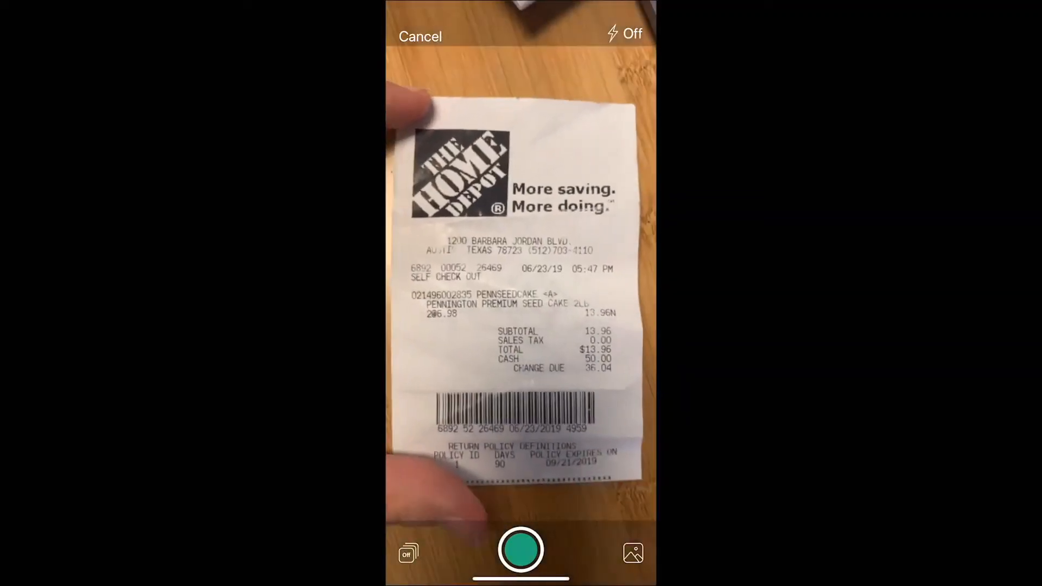
click(521, 550)
click(625, 45)
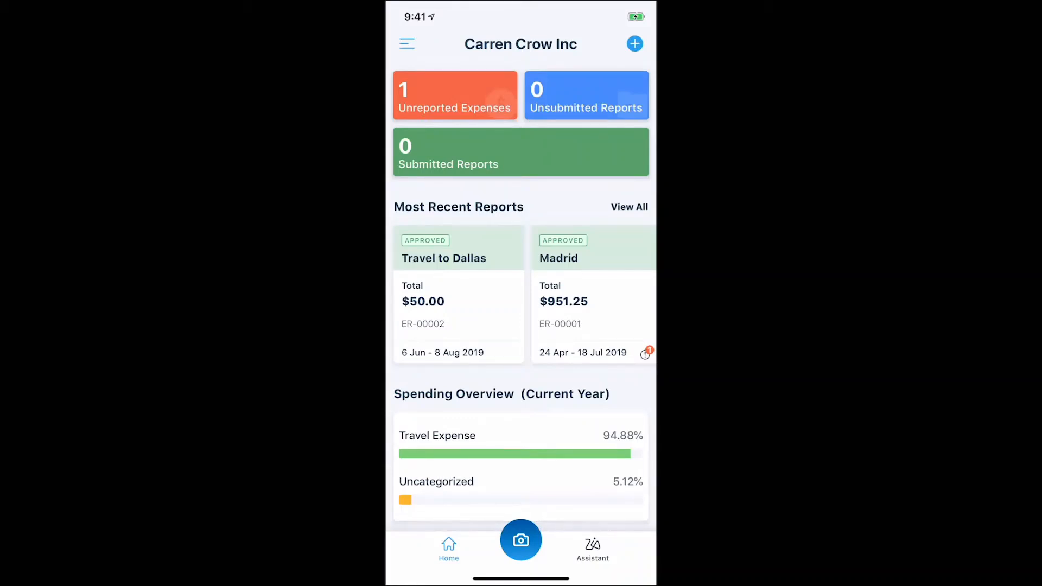
Step: Edit the unreported IT and Internet Expenses entry dated 19 Jul 2019, assign it to a customer and save the expense
click(455, 94)
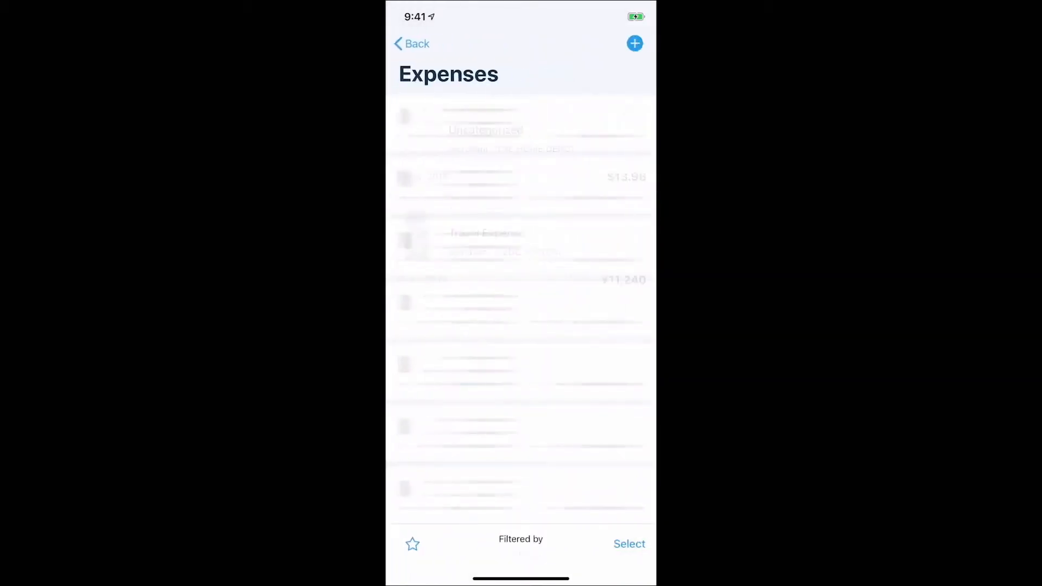
click(511, 130)
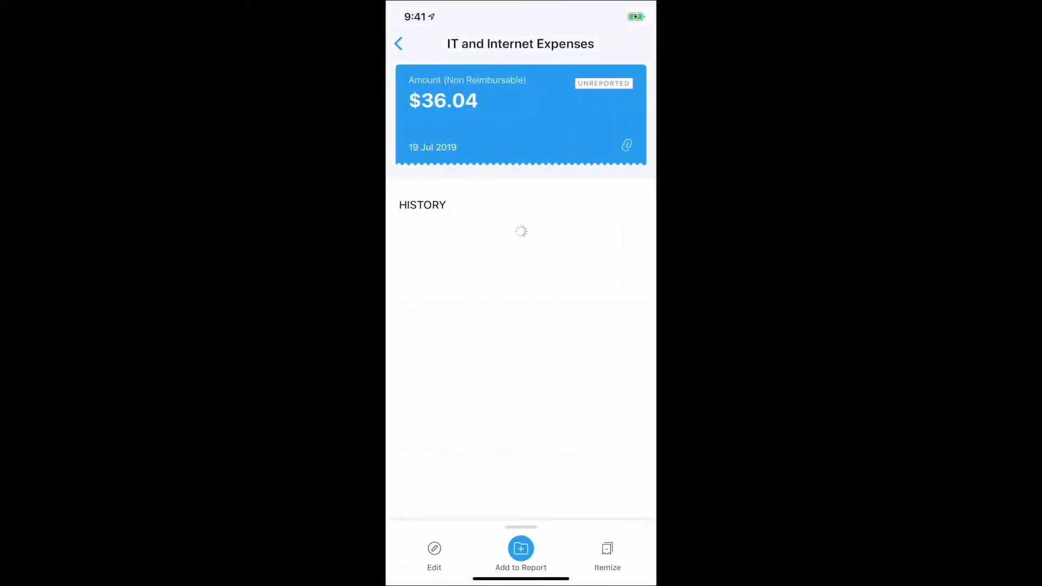
click(433, 547)
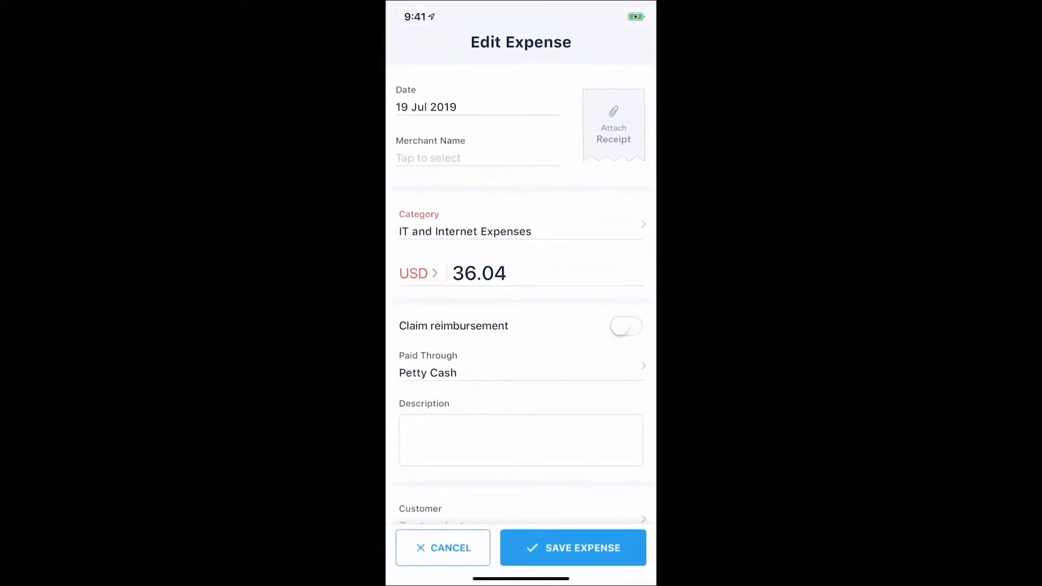
scroll(521, 293, down, 5)
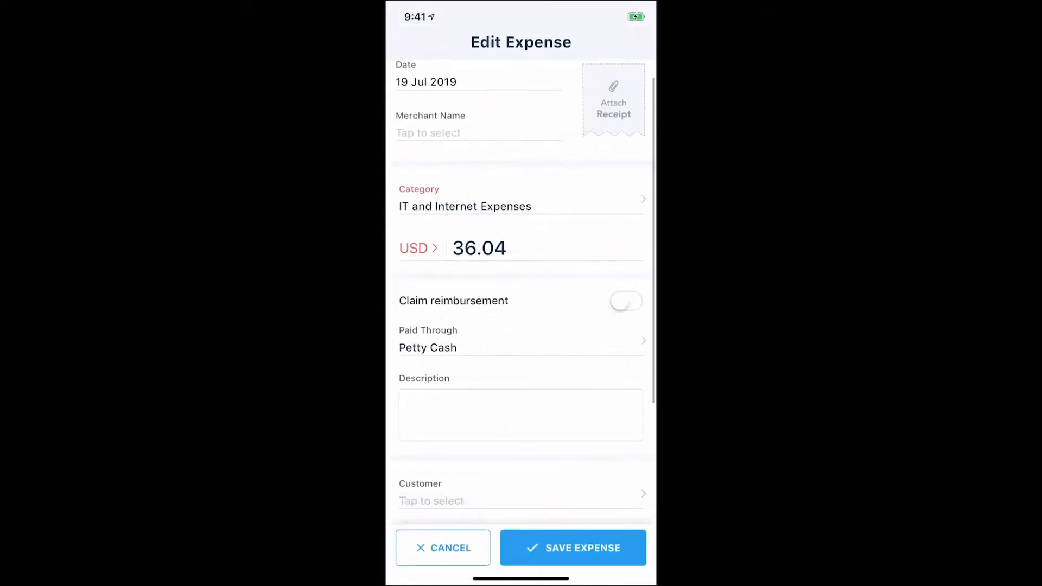
click(514, 298)
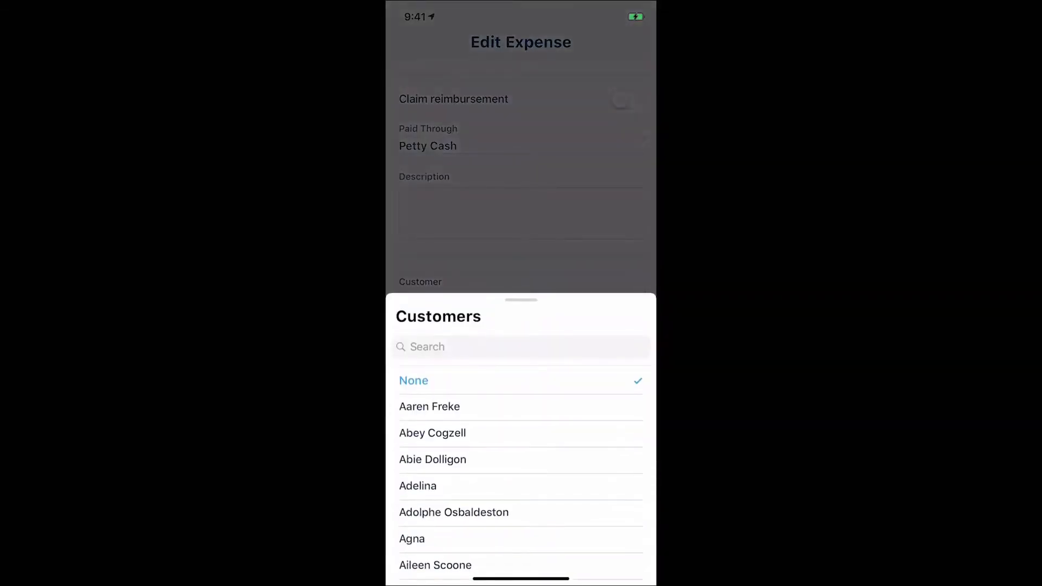
drag(521, 301, 521, 65)
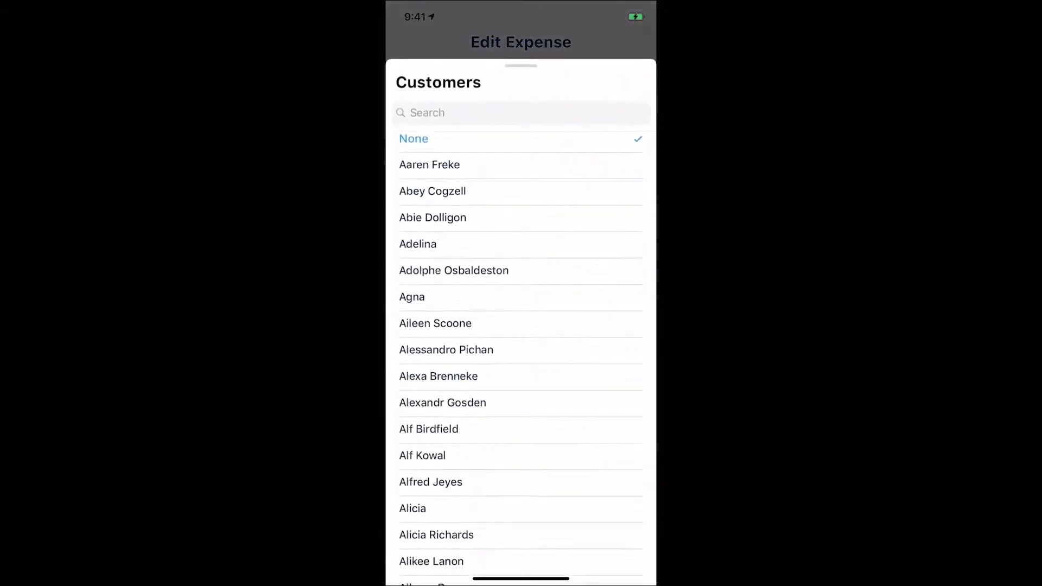
click(437, 536)
click(573, 548)
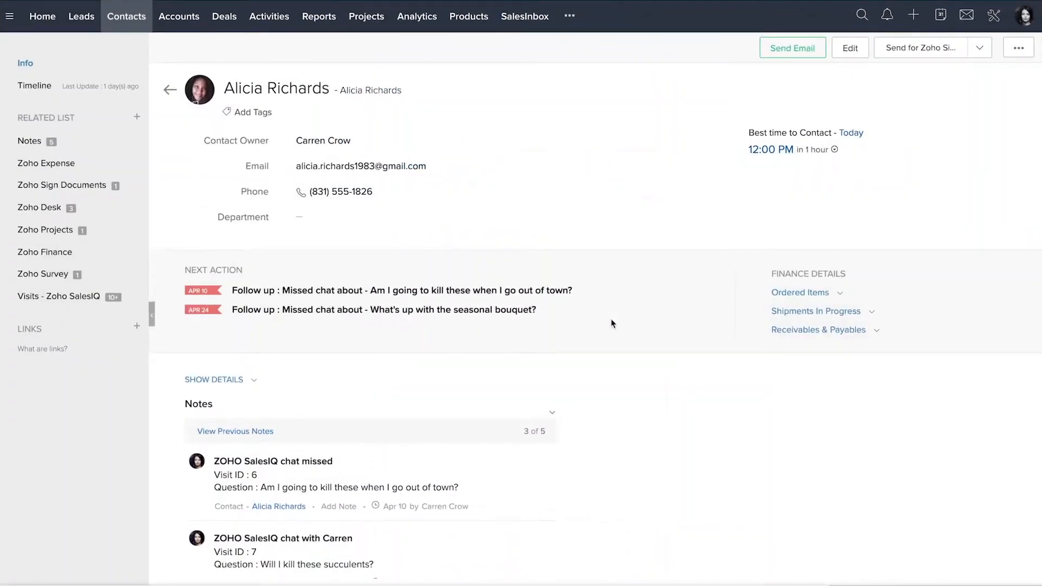
Step: Review the Zoho Expense records on the customer's contact page in Zoho CRM
scroll(612, 324, down, 8)
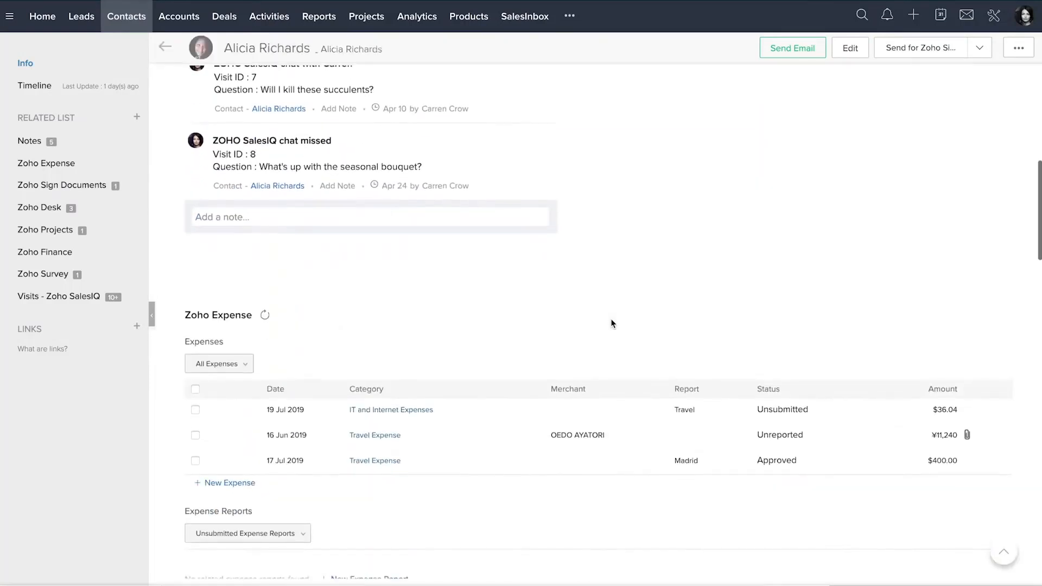